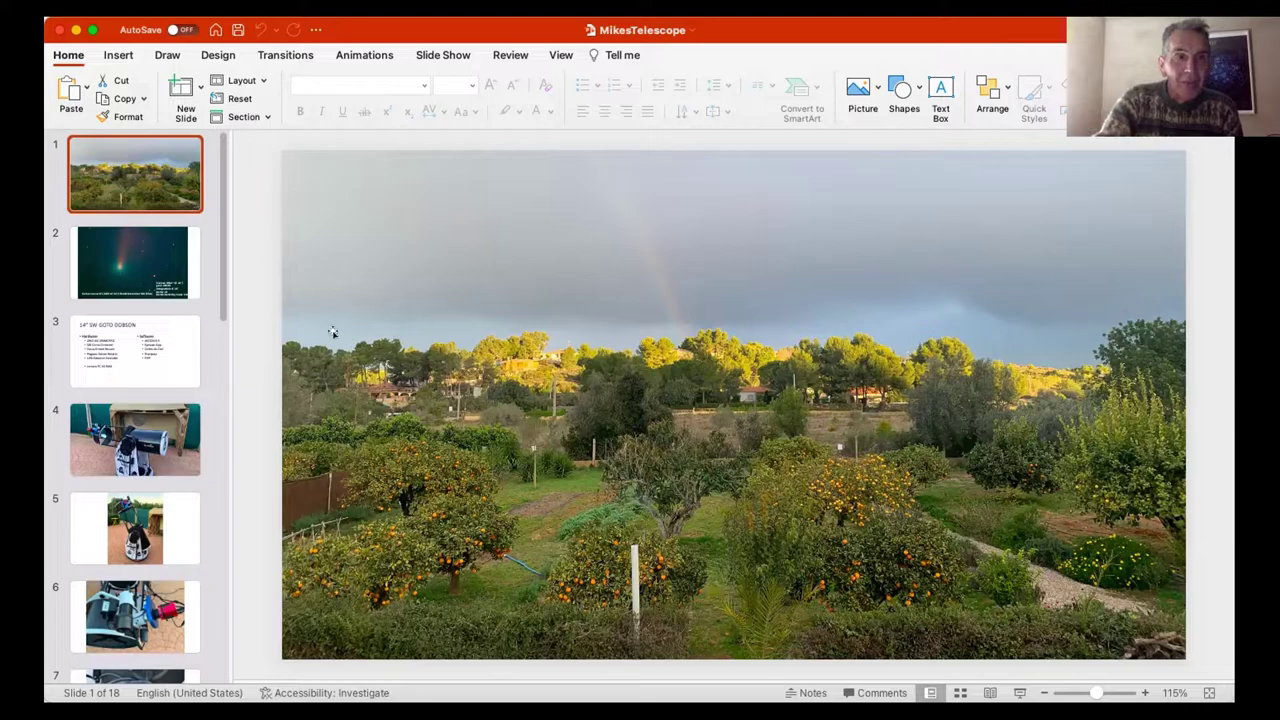
- Show slide 2, the Comet Leonard C/2021 A1 photo, in the editing area
{"action": "left_click", "coordinate": [167, 275]}
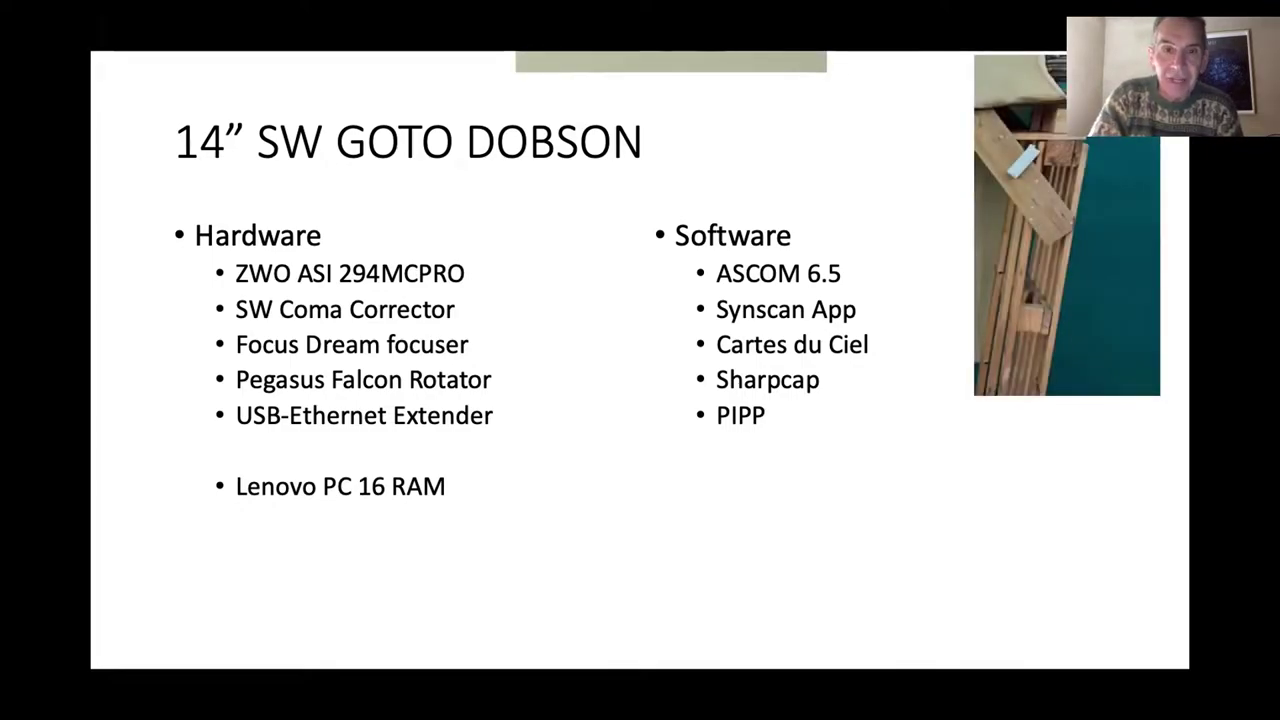
- Advance to the slide showing the Dobson telescope photo on its own
{"action": "key", "text": "Right"}
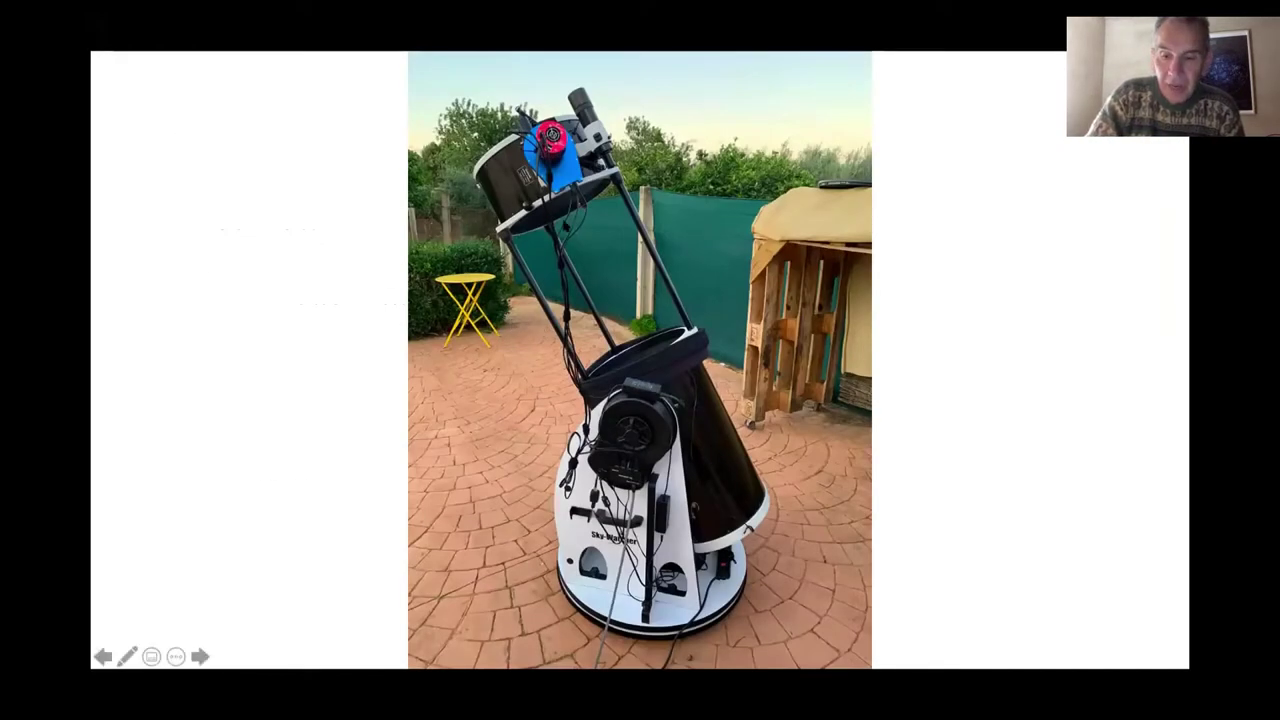
{"action": "key", "text": "Right"}
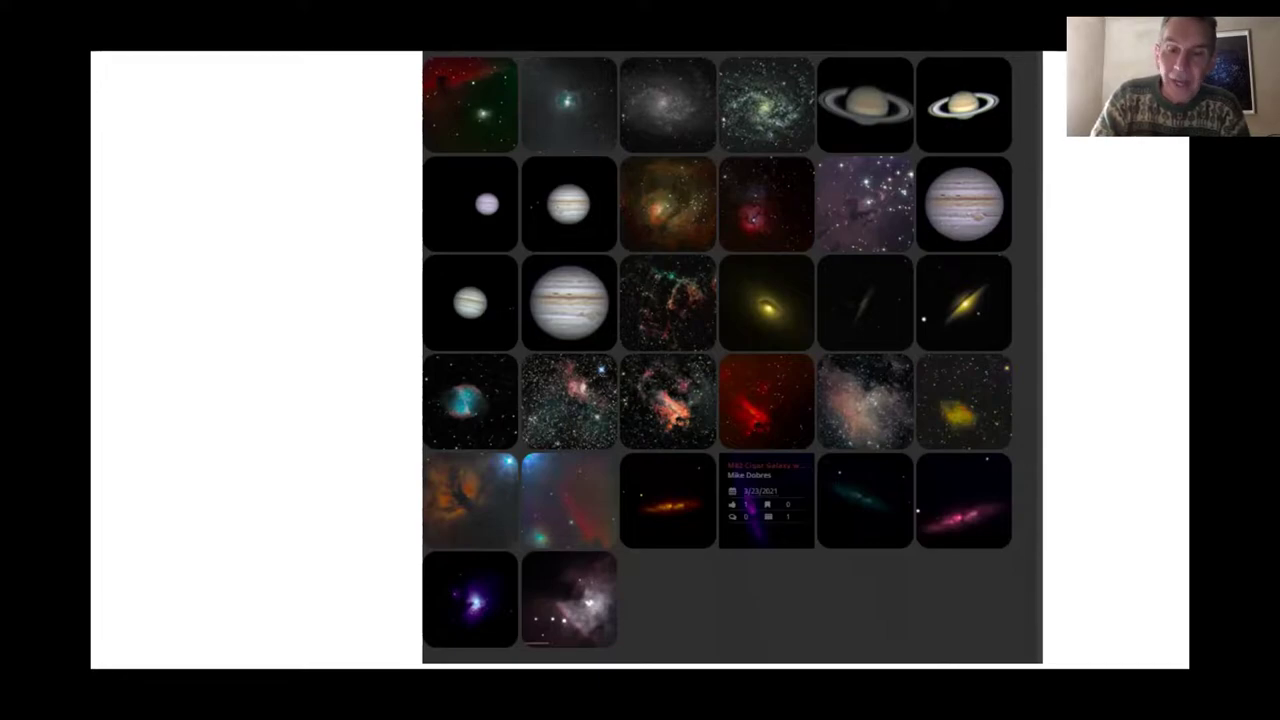
- Step through the Horsehead and Flame close-up to the Iris Nebula NGC 7023 slide
{"action": "key", "text": "Right"}
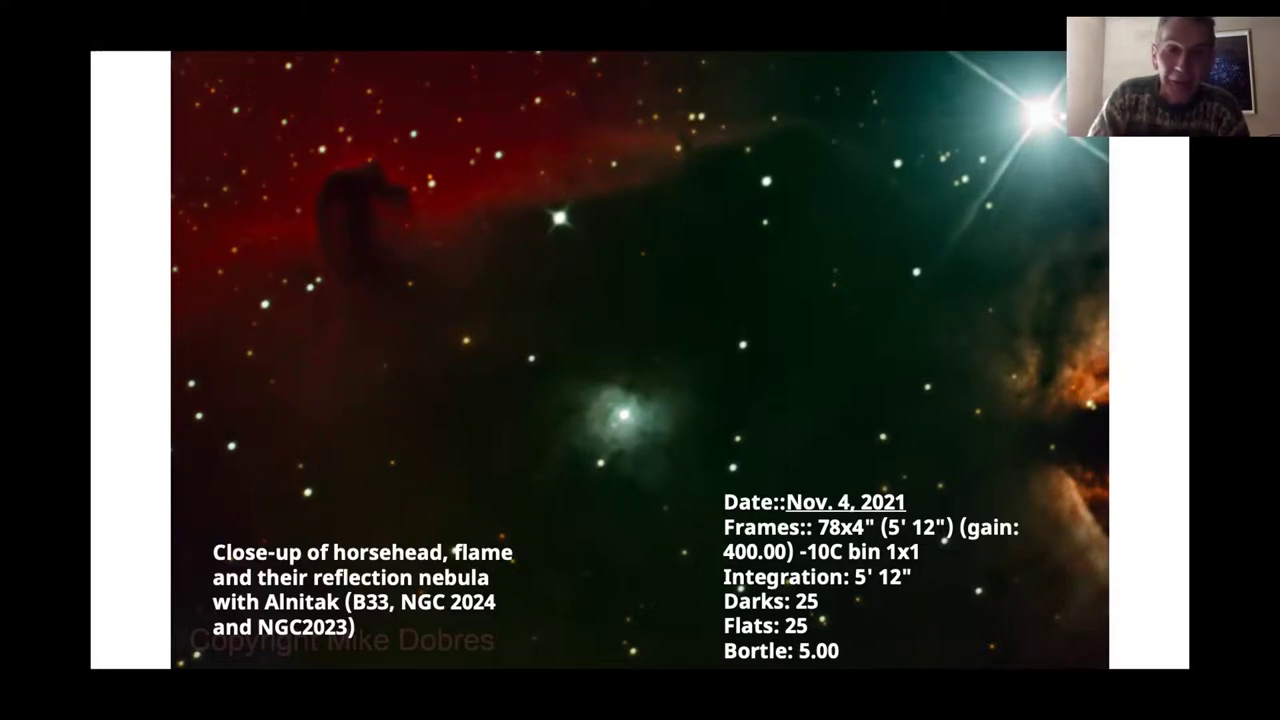
{"action": "key", "text": "Right"}
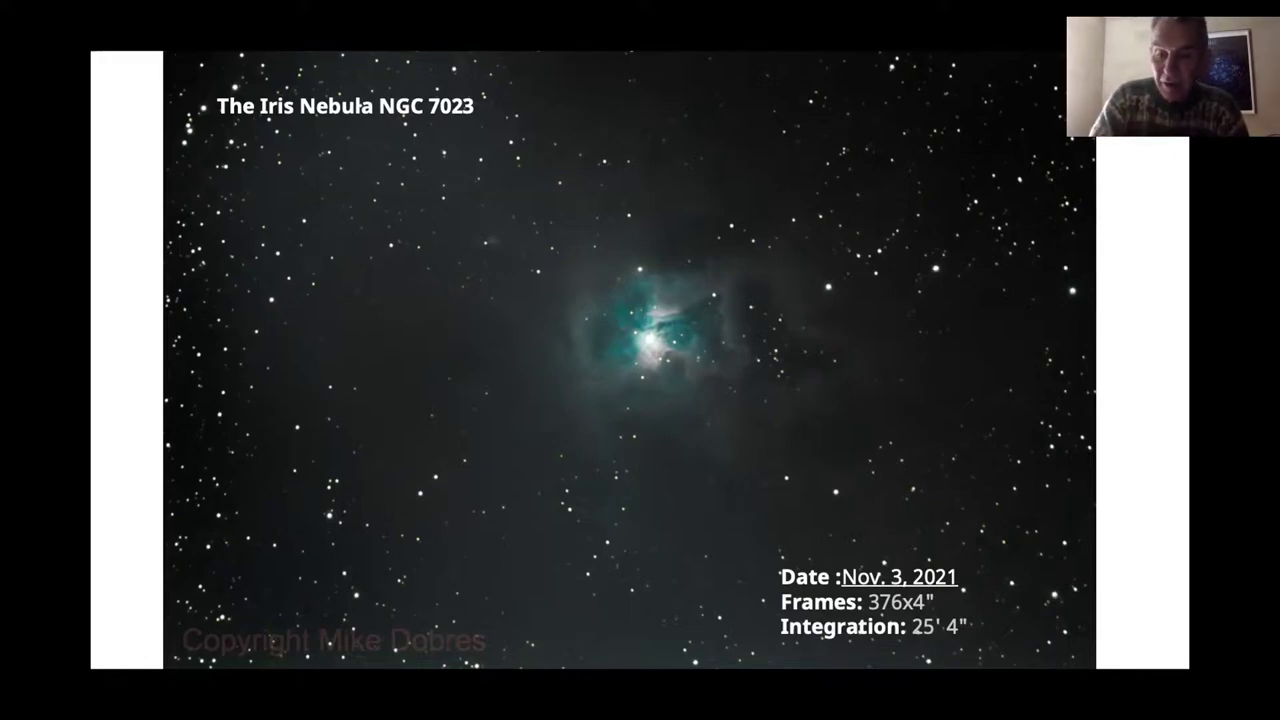
- Advance to the M33 Triangulum Galaxy slide, briefly showing Saturn before stepping back
{"action": "key", "text": "Right"}
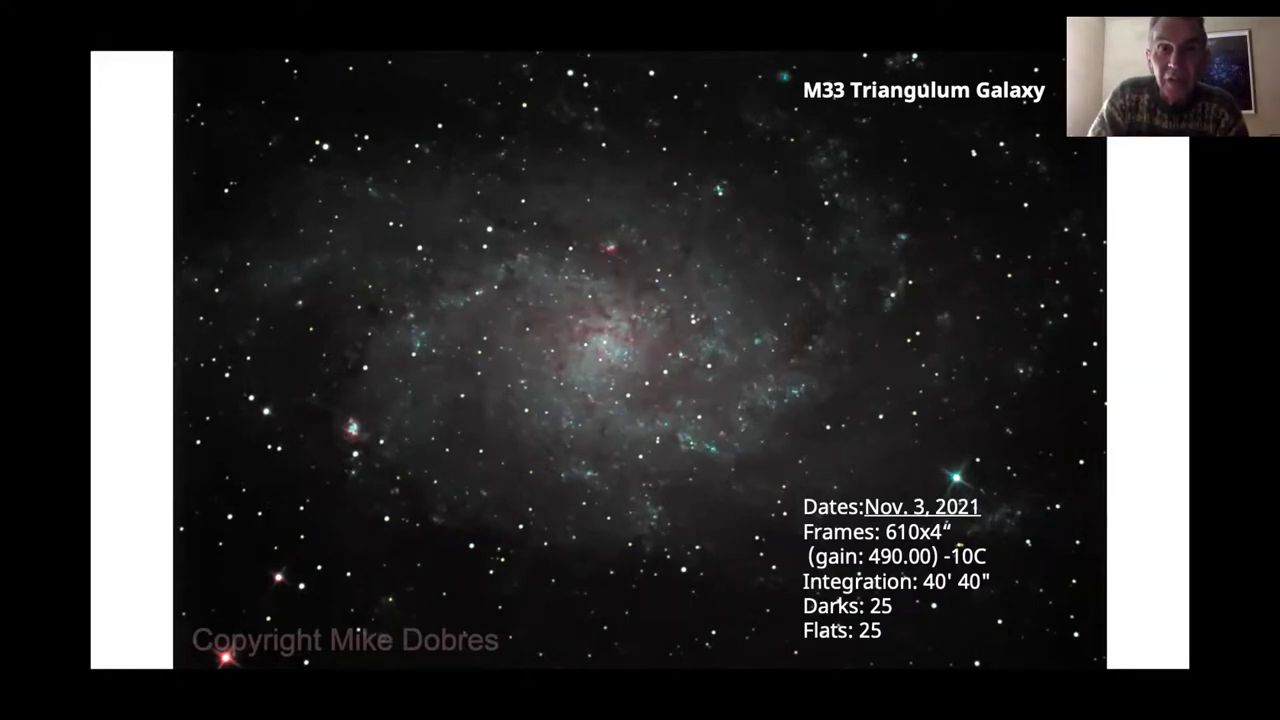
{"action": "key", "text": "Right"}
{"action": "key", "text": "Left"}
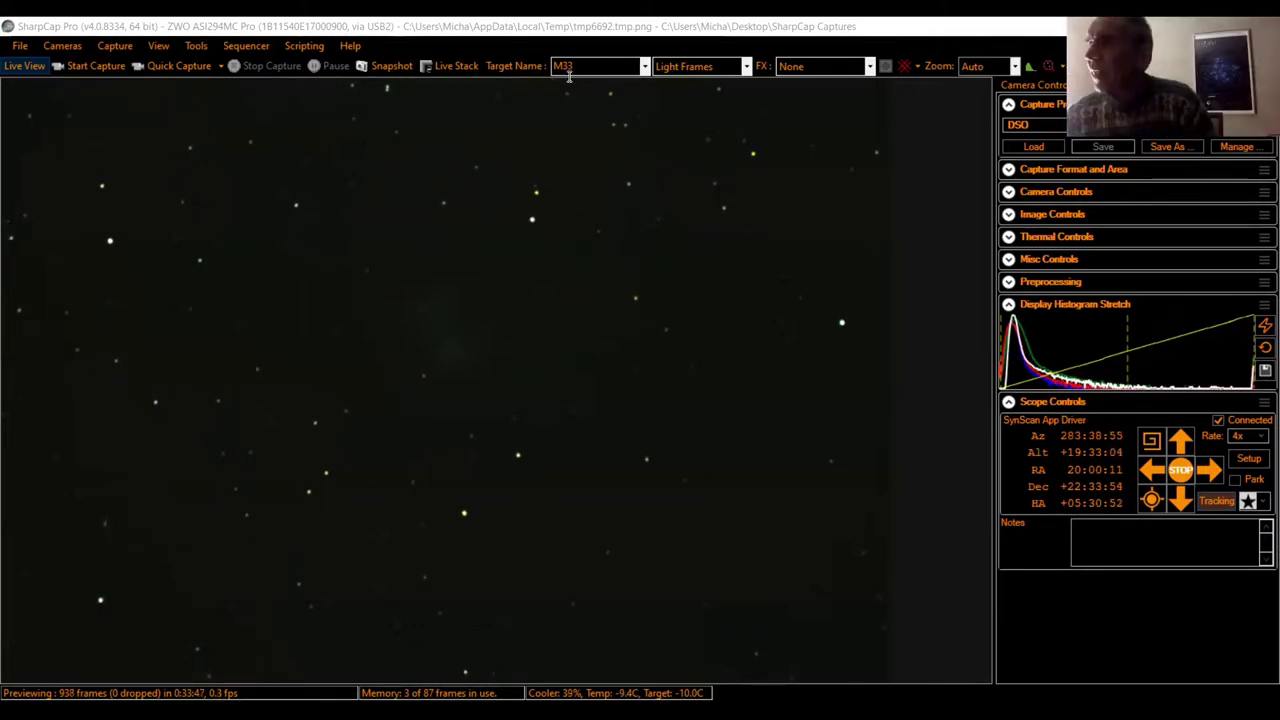
- Clear 'M33' from the Target Name box and enter 'M27'
{"action": "double_click", "coordinate": [574, 67]}
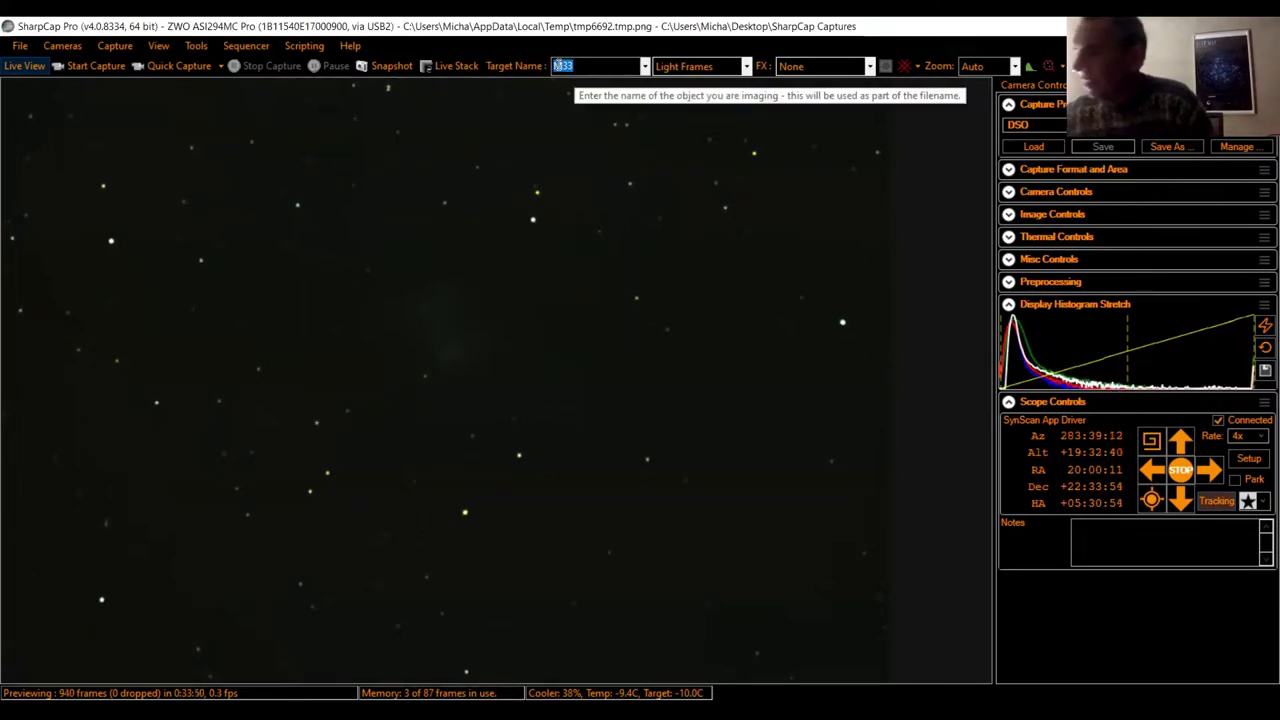
{"action": "key", "text": "BackSpace"}
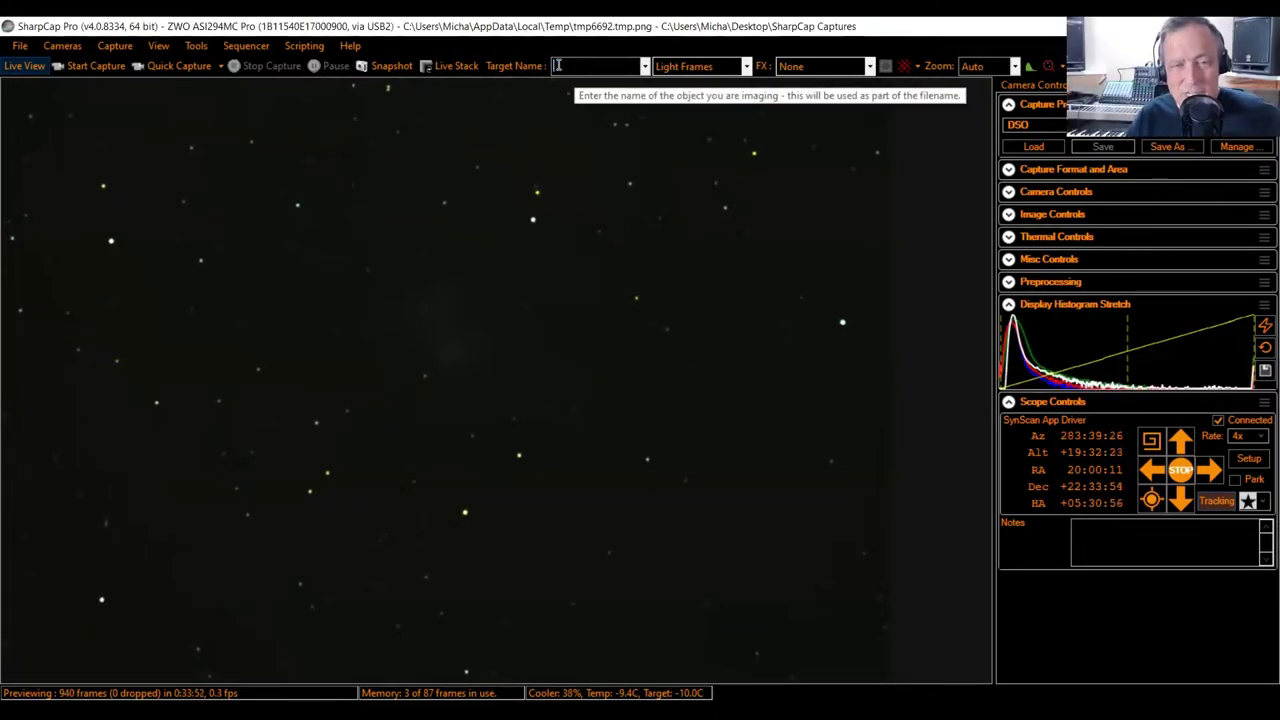
{"action": "type", "text": "M2"}
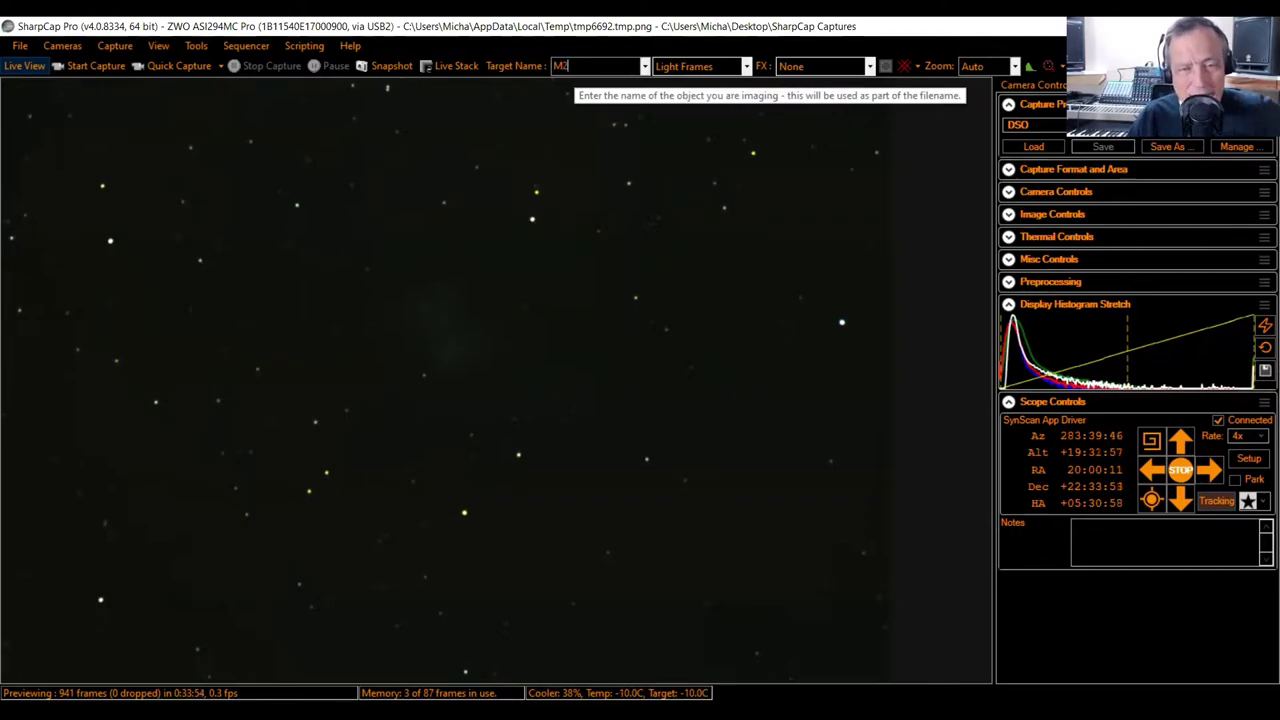
{"action": "type", "text": "7"}
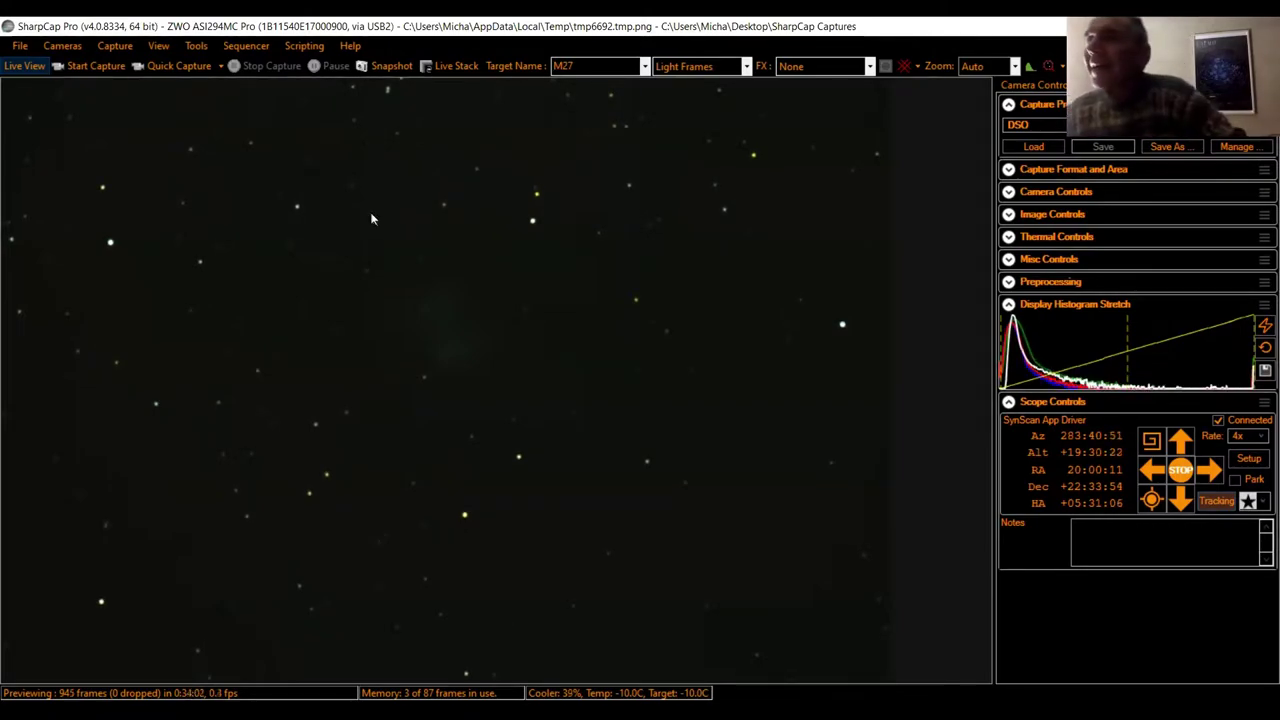
- Start Live Stack from the Tools menu and clear the stack for M27
{"action": "left_click", "coordinate": [197, 48]}
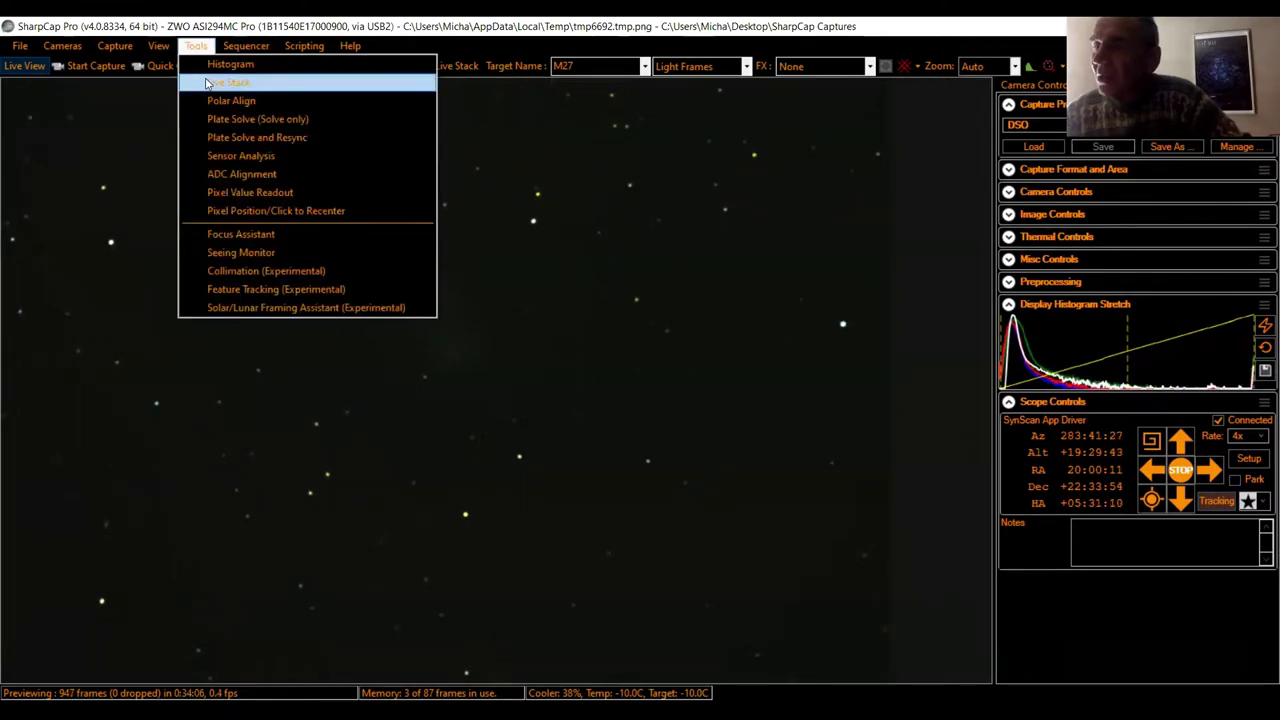
{"action": "left_click", "coordinate": [206, 83]}
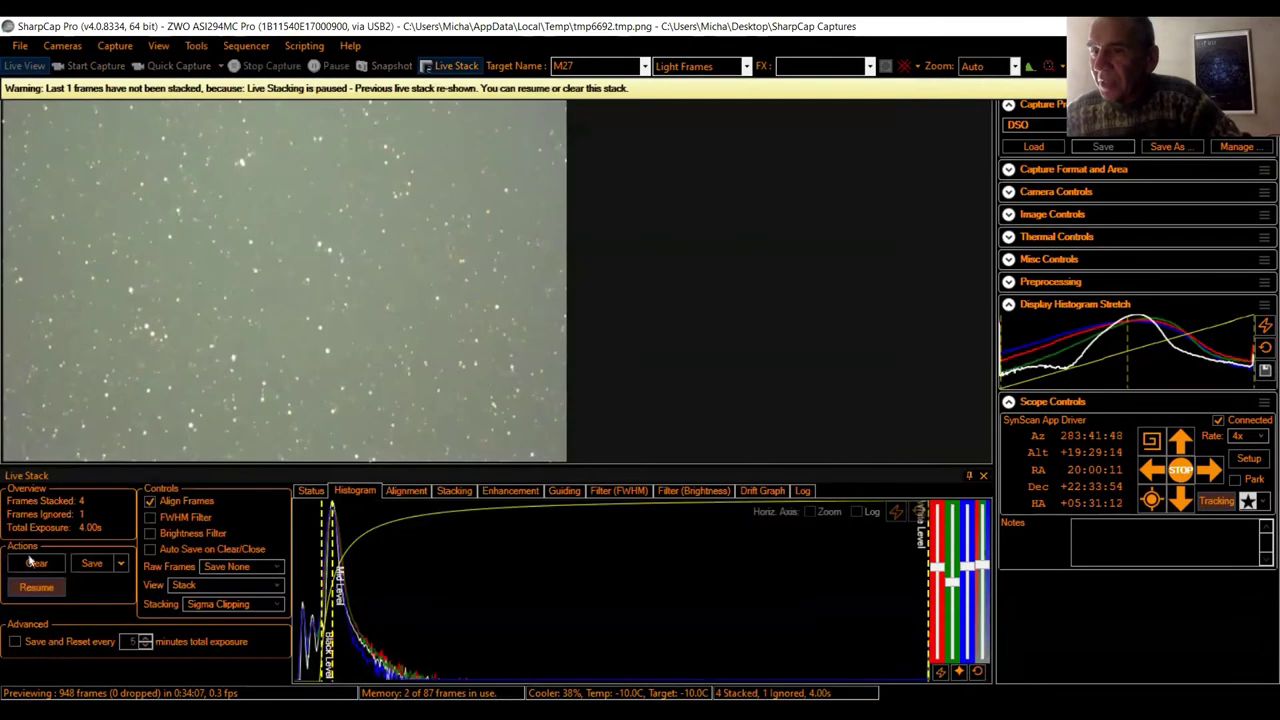
{"action": "left_click", "coordinate": [30, 564]}
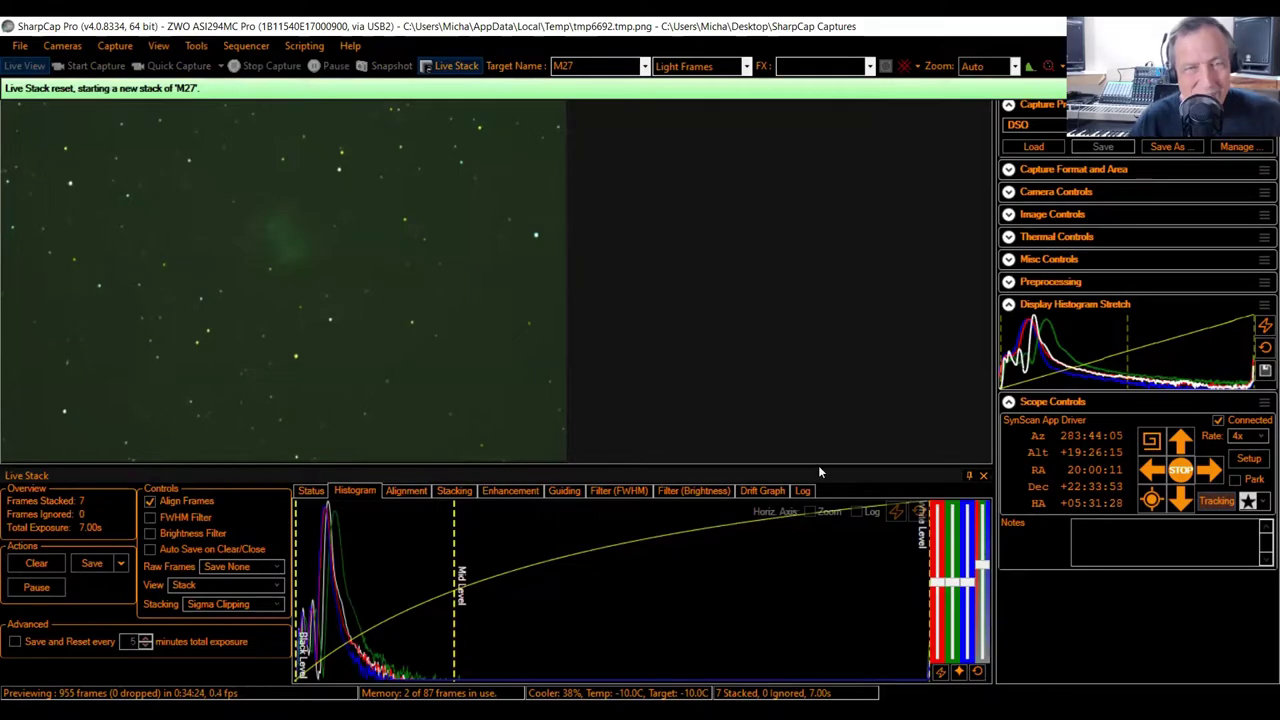
- Auto-stretch and colour-balance the stack, then raise the black level to darken the sky
{"action": "left_click", "coordinate": [896, 514]}
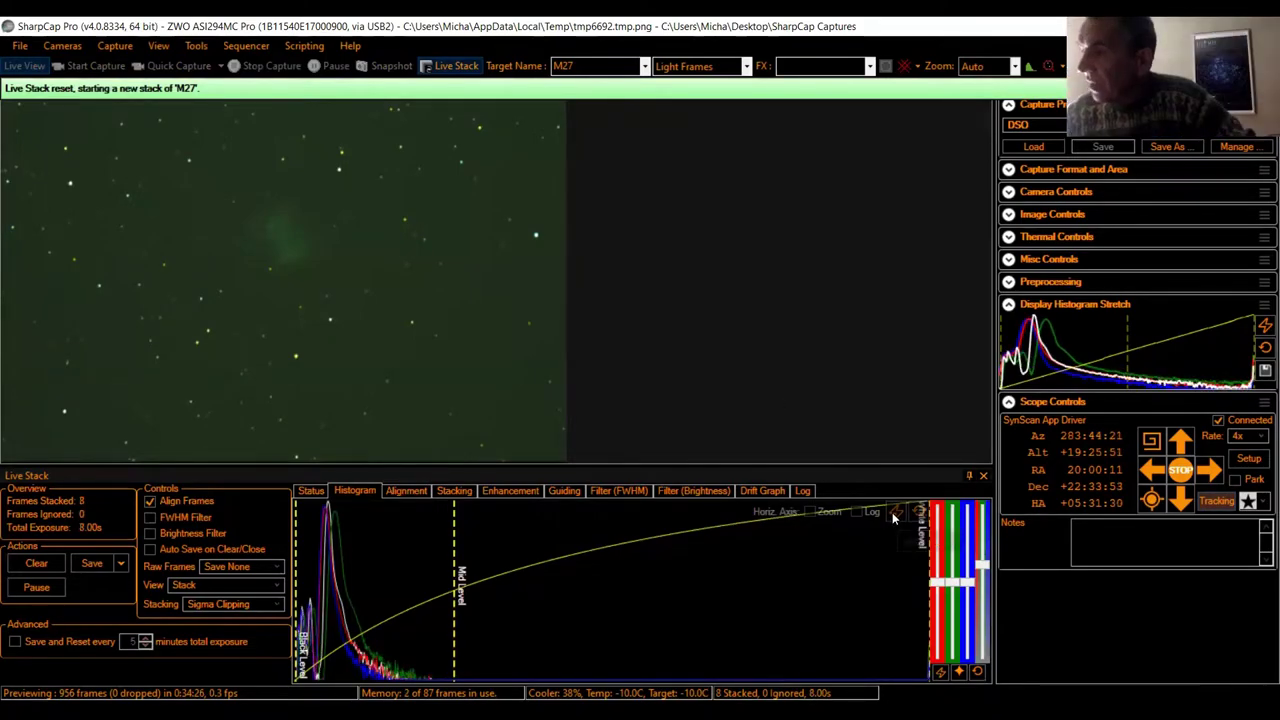
{"action": "left_click", "coordinate": [940, 672]}
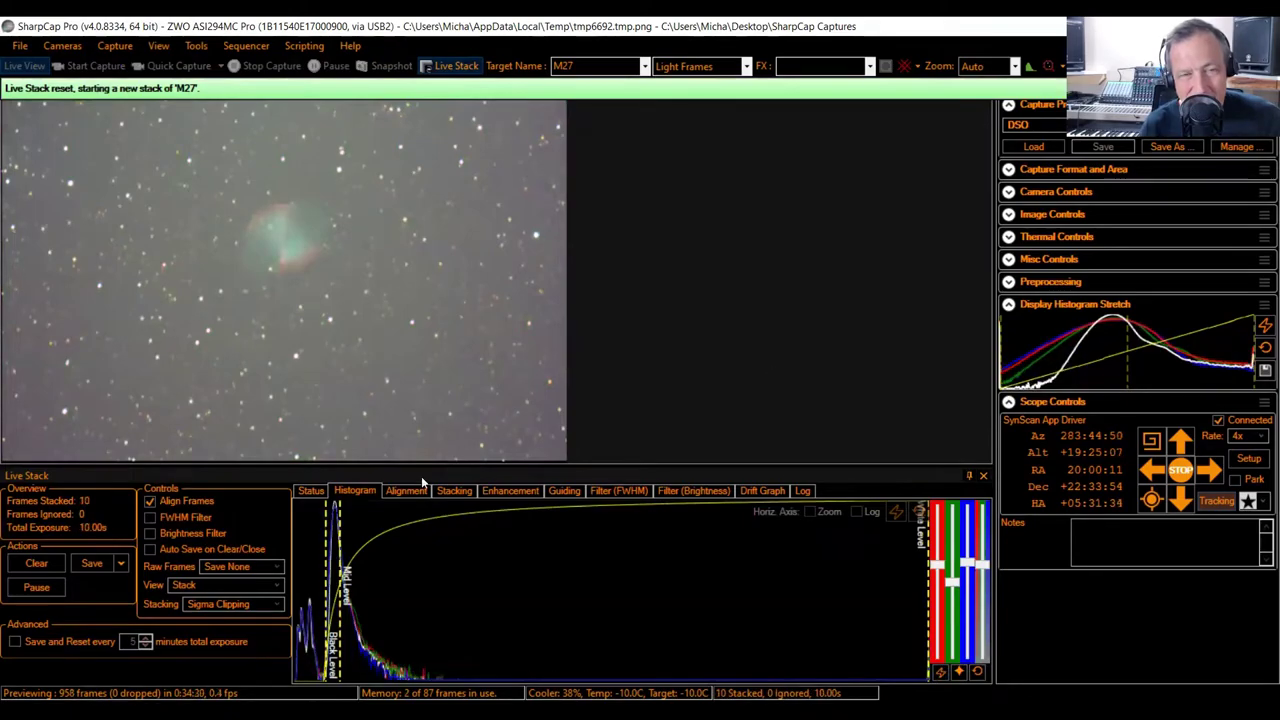
{"action": "left_click_drag", "start_coordinate": [1010, 350], "coordinate": [1033, 350]}
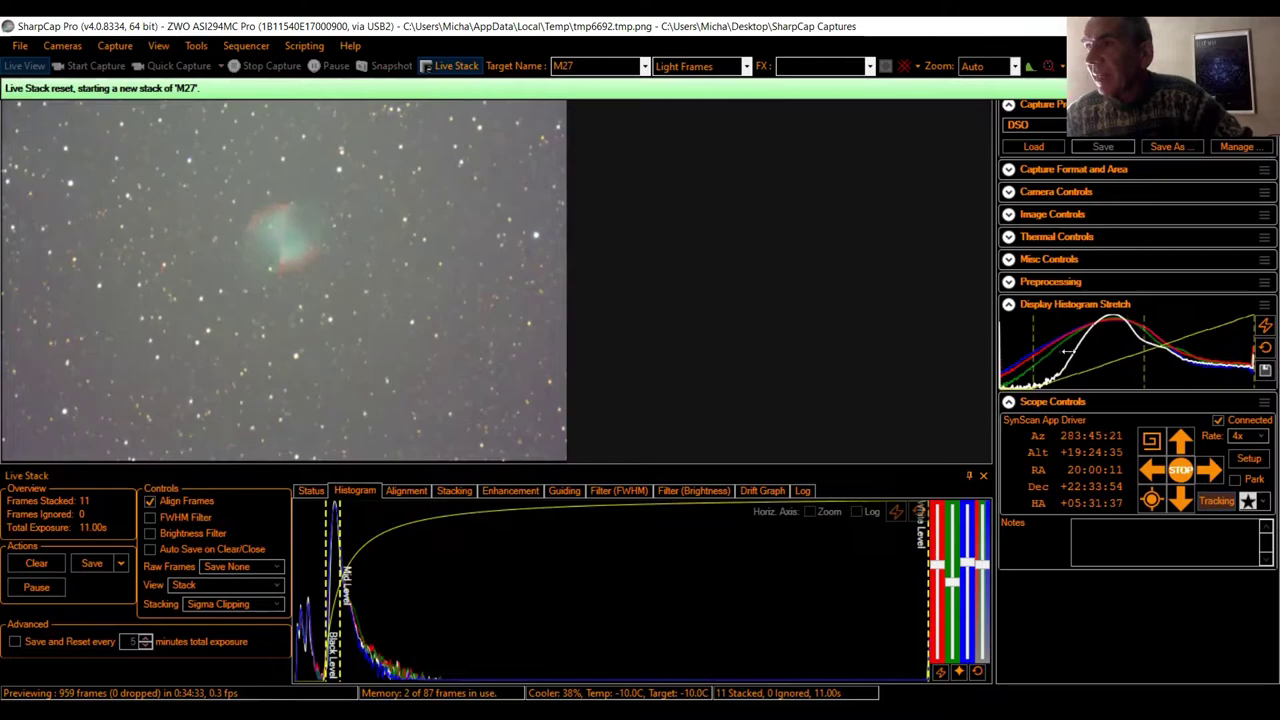
{"action": "left_click_drag", "start_coordinate": [1054, 350], "coordinate": [1068, 350]}
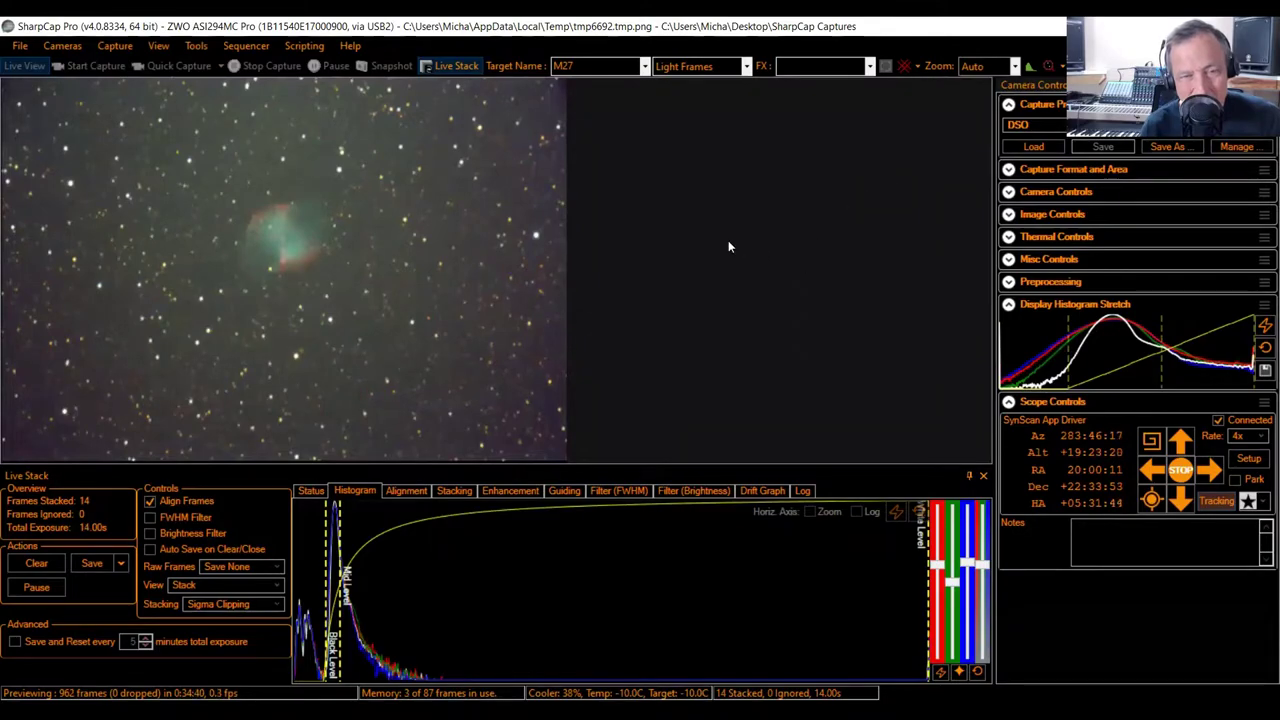
{"action": "left_click", "coordinate": [255, 48]}
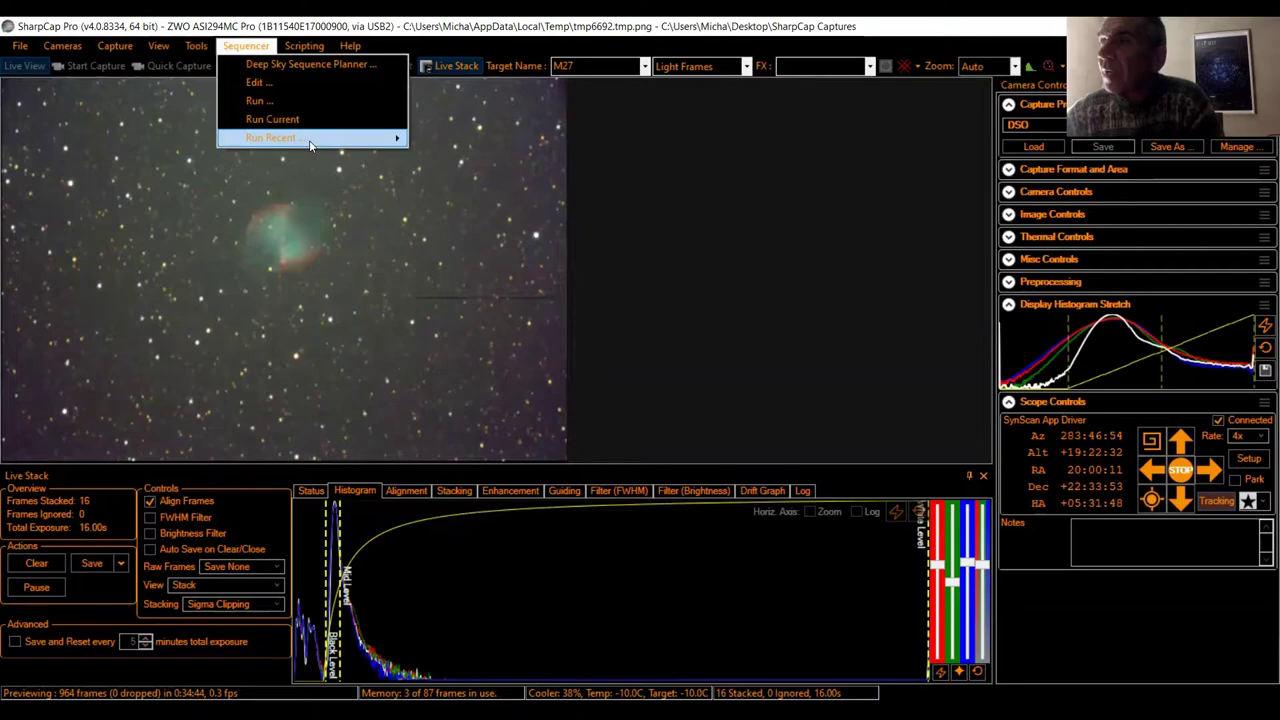
{"action": "mouse_move", "coordinate": [272, 138]}
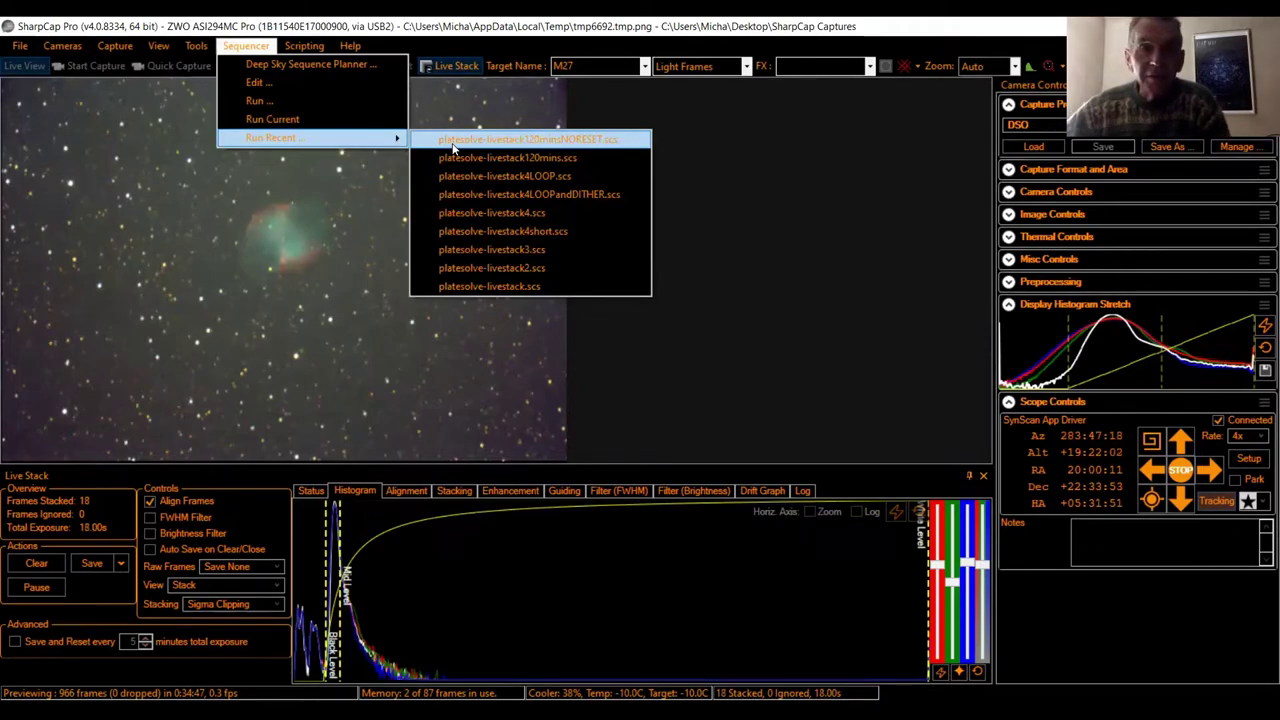
- Run the recent platesolve-livestack120minsNORESET sequence, stop it, then restart it
{"action": "left_click", "coordinate": [453, 147]}
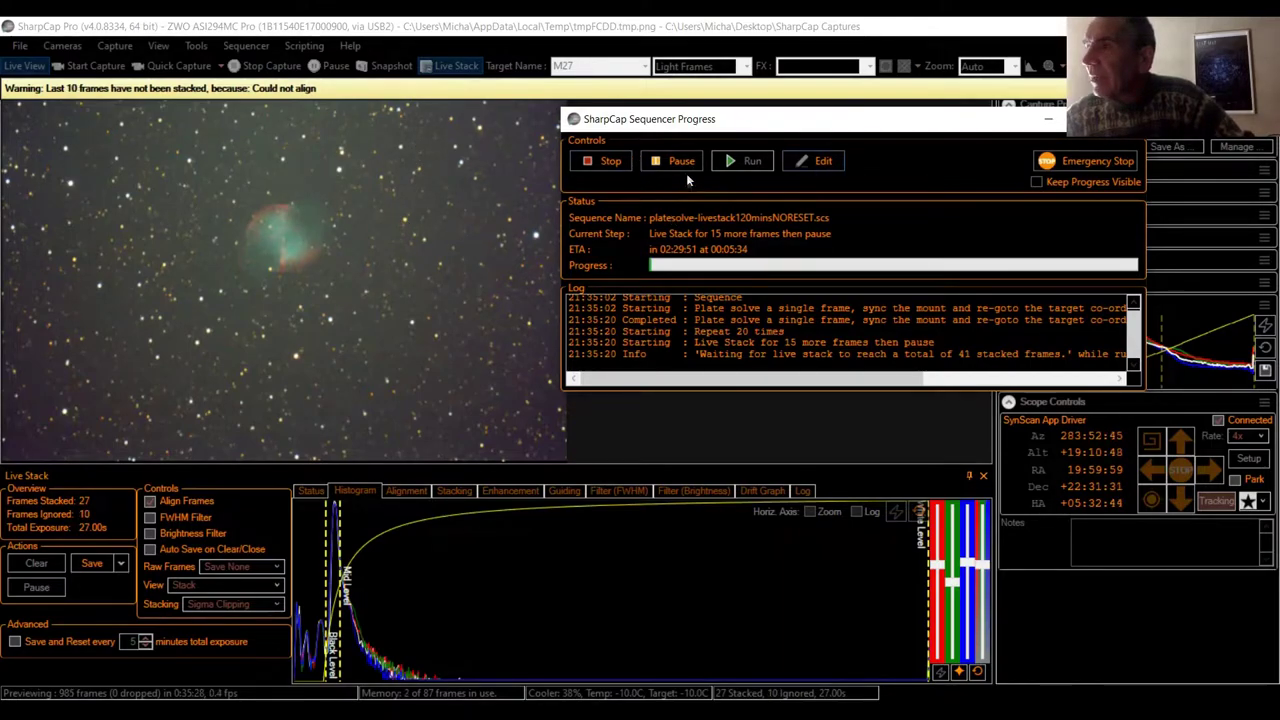
{"action": "left_click", "coordinate": [603, 161]}
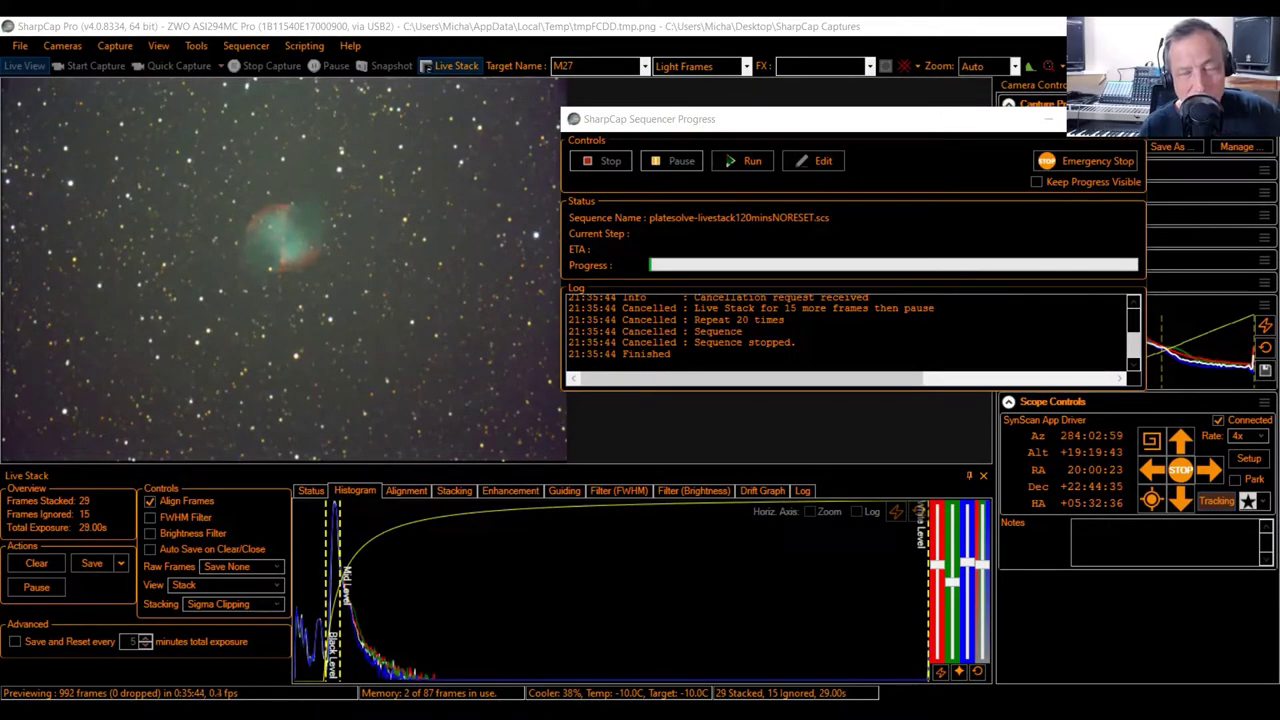
{"action": "left_click", "coordinate": [759, 165]}
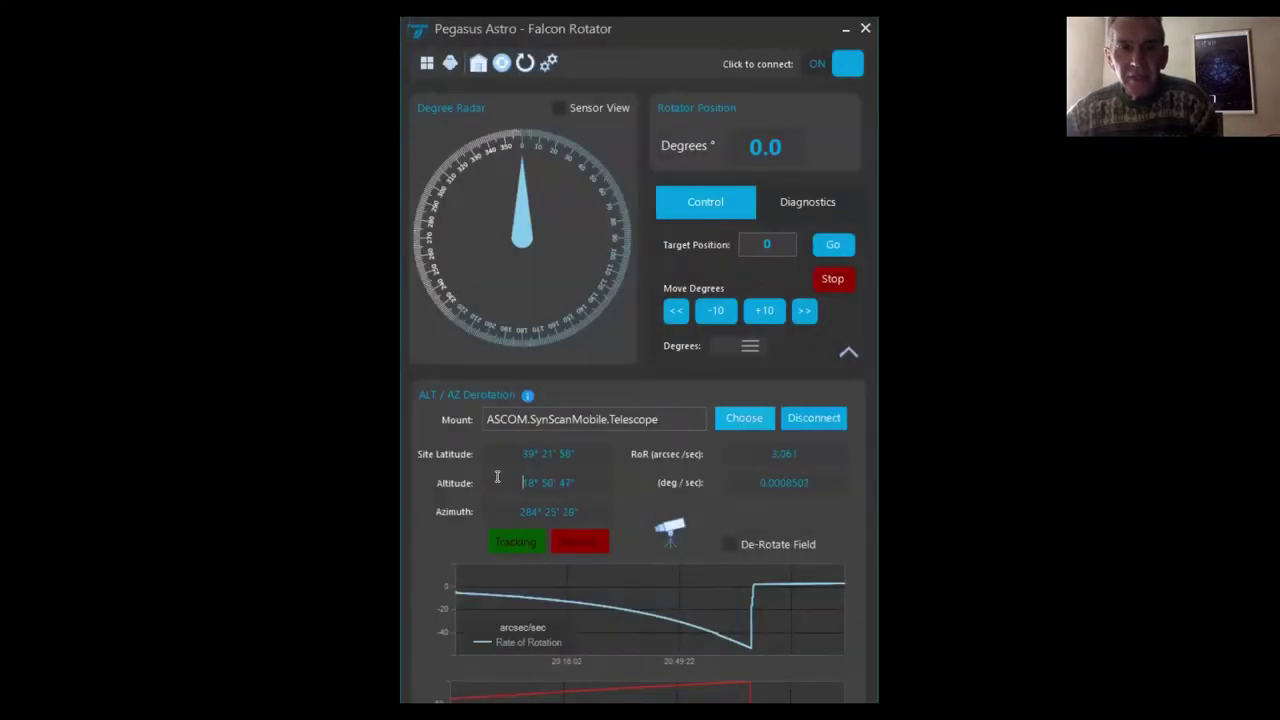
- Check De-Rotate Field in the ALT/AZ Derotation panel to follow field rotation
{"action": "key", "text": "shift+Tab"}
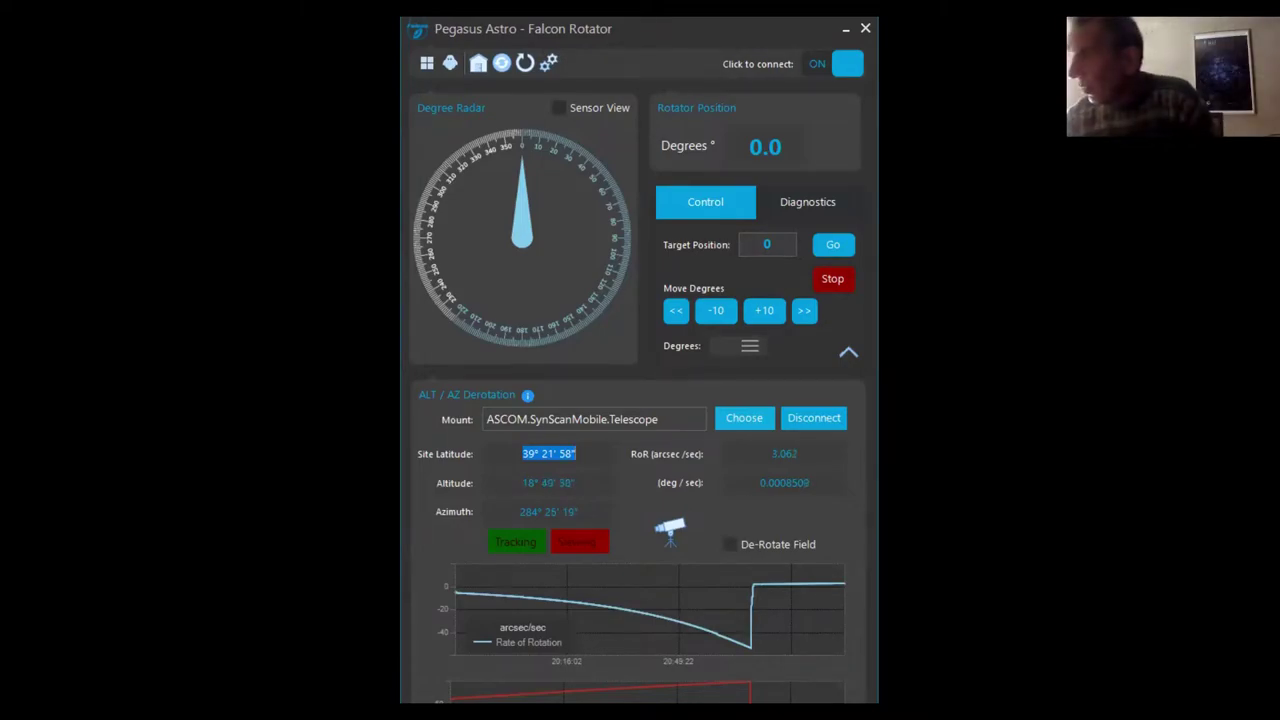
{"action": "left_click", "coordinate": [729, 545]}
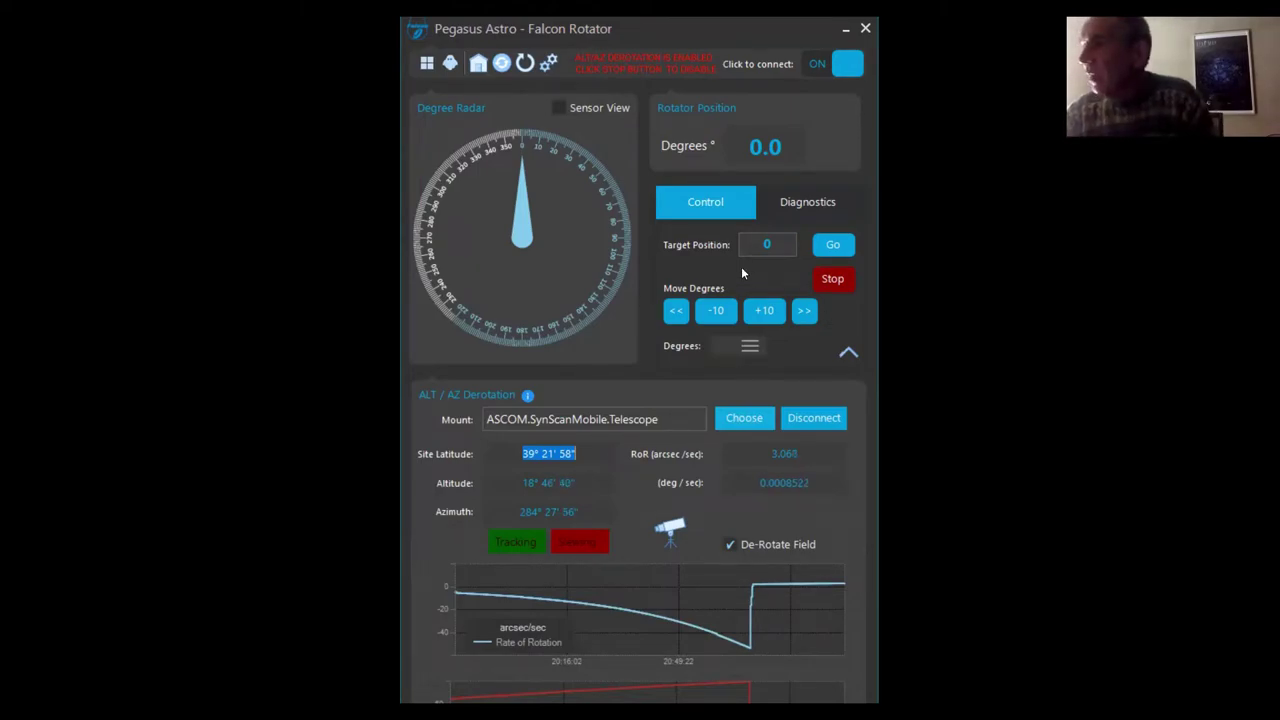
{"action": "left_click", "coordinate": [763, 482]}
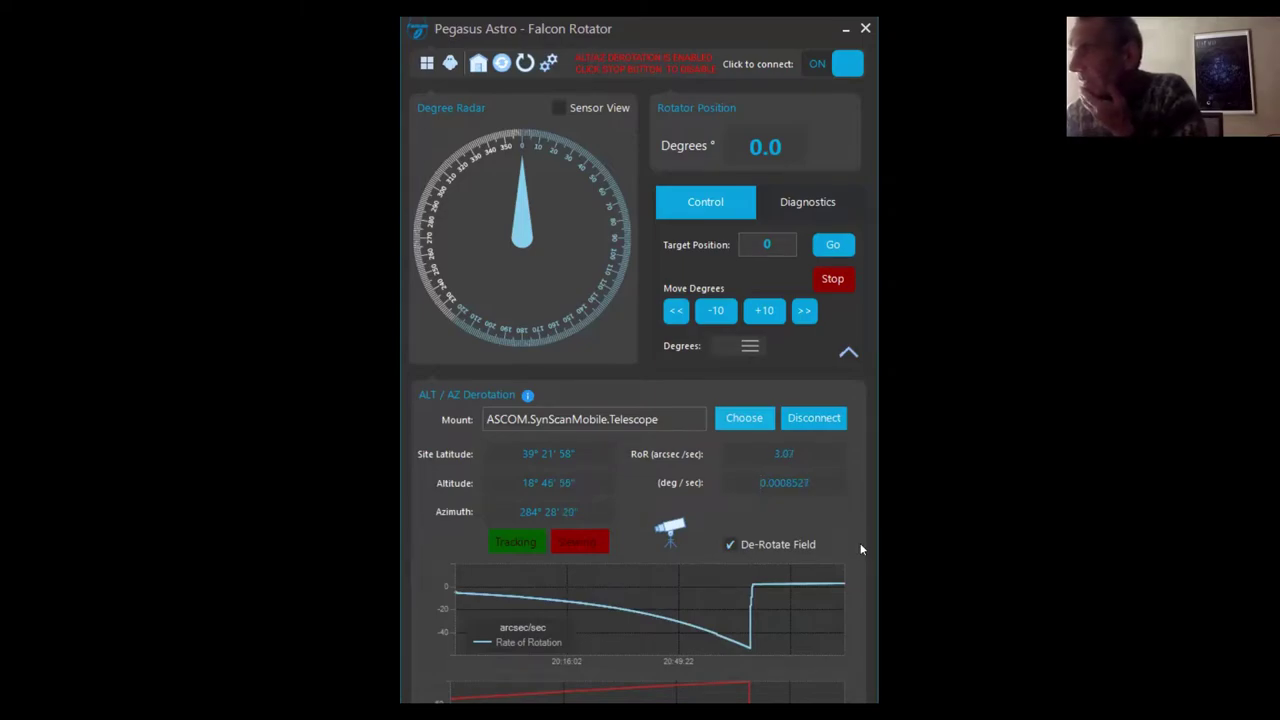
{"action": "double_click", "coordinate": [772, 455]}
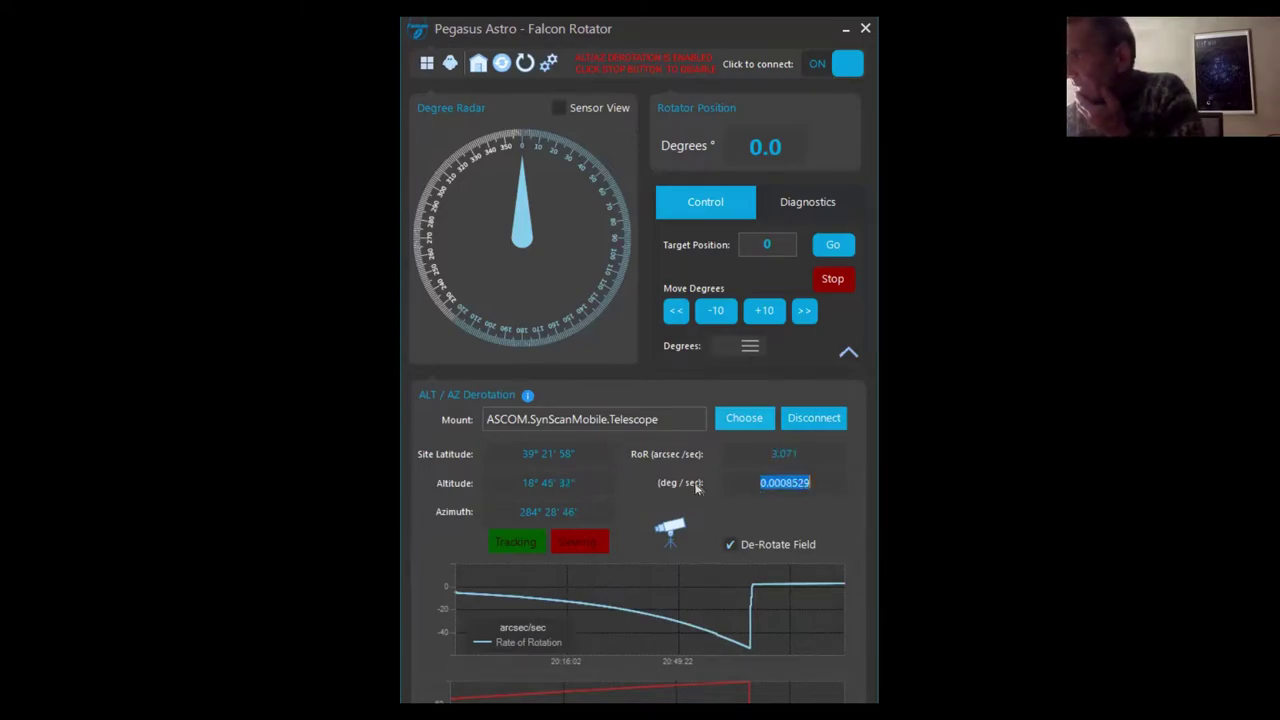
{"action": "key", "text": "shift+Tab"}
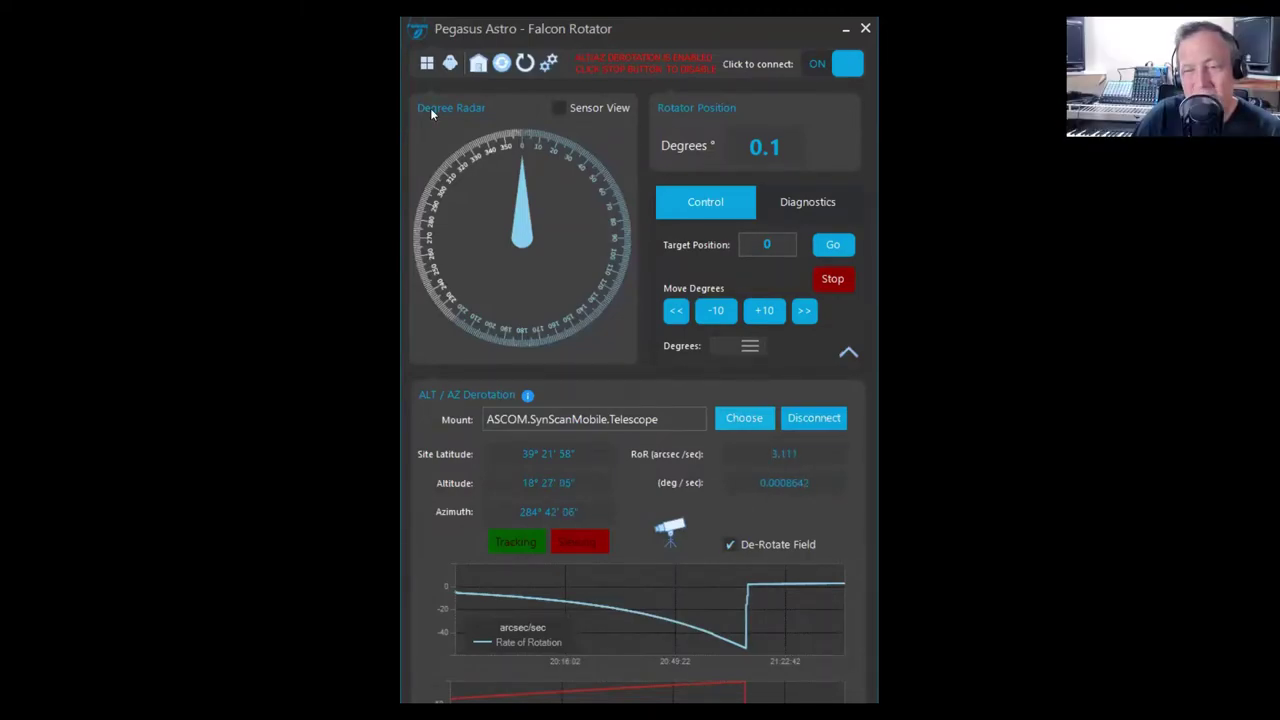
{"action": "left_click", "coordinate": [559, 109]}
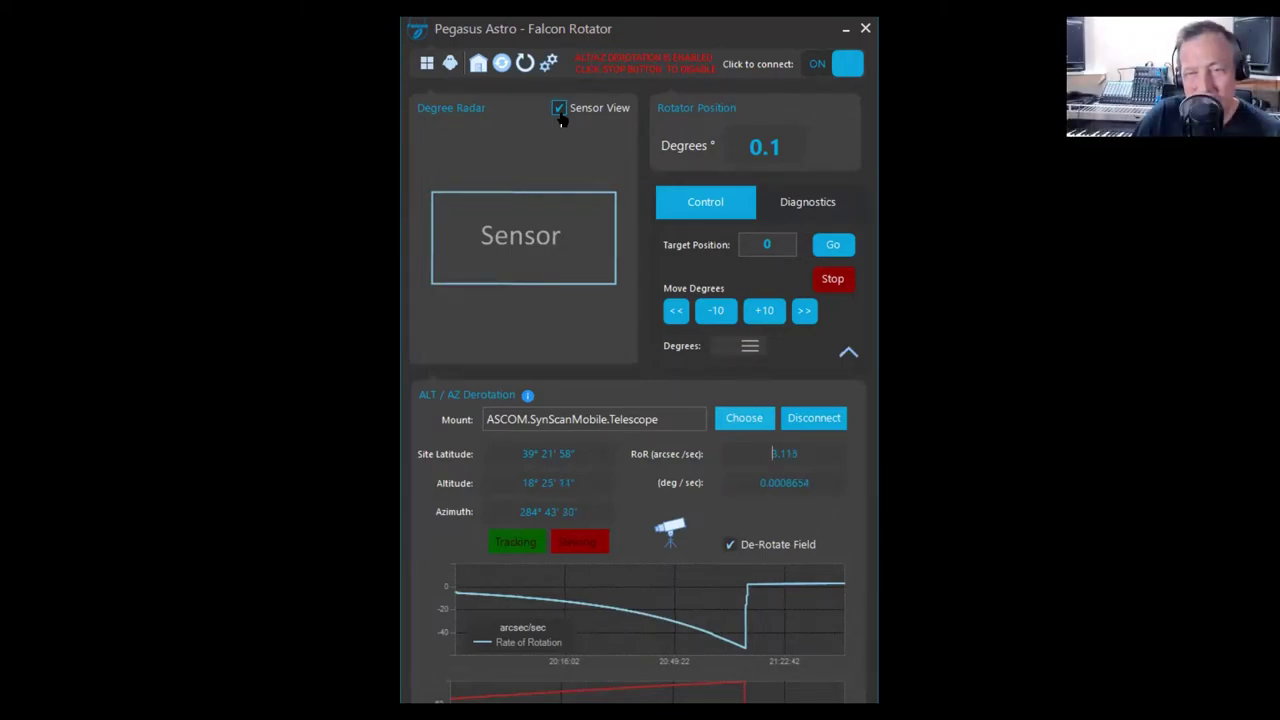
{"action": "left_click", "coordinate": [560, 110]}
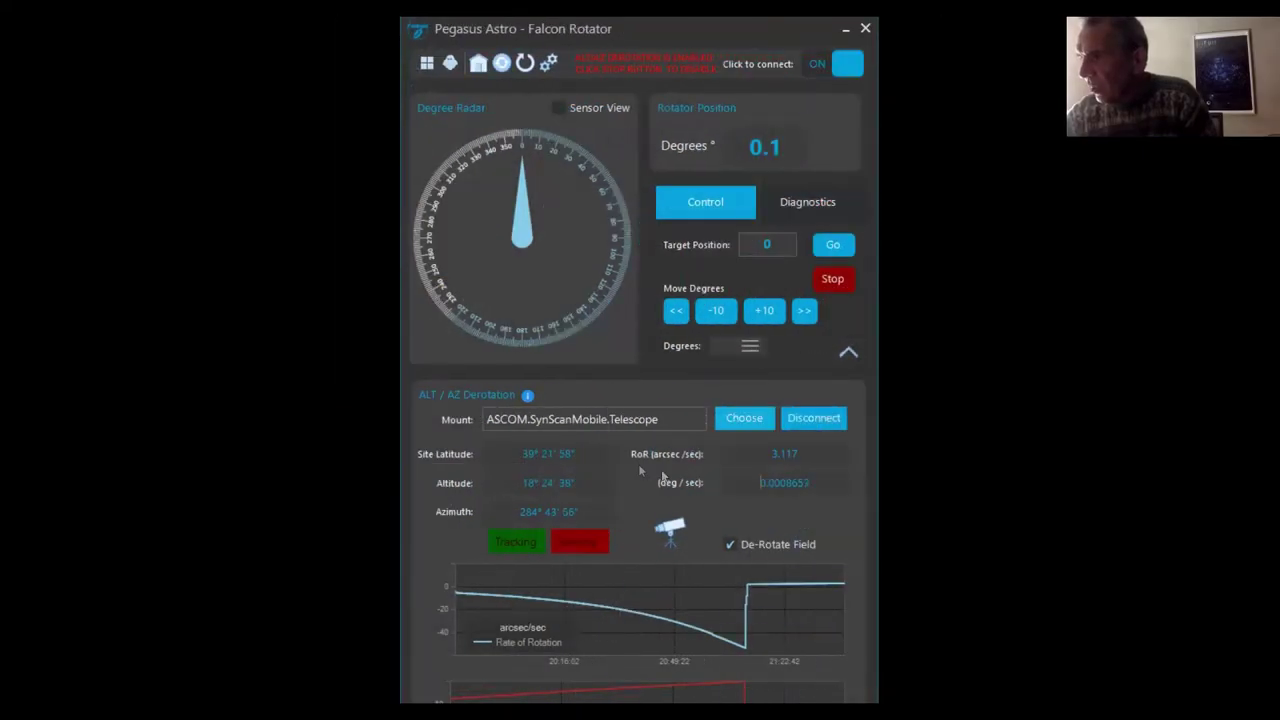
{"action": "double_click", "coordinate": [551, 509]}
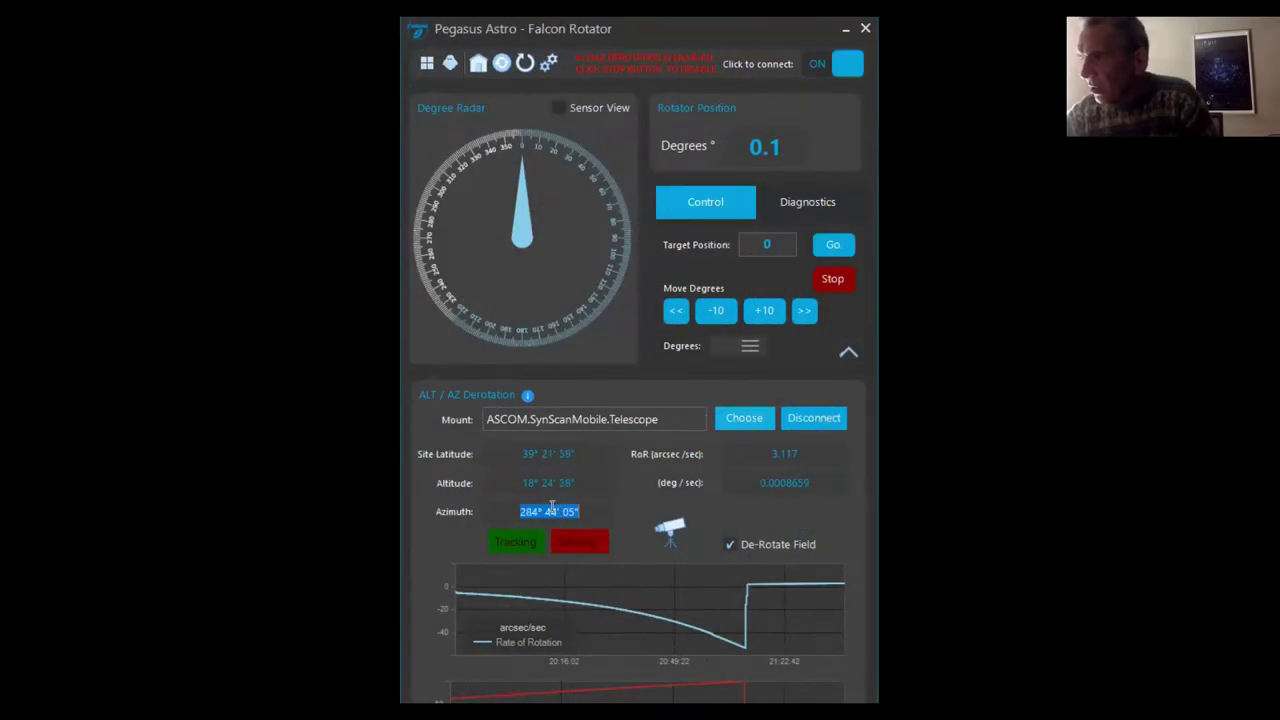
{"action": "double_click", "coordinate": [548, 483]}
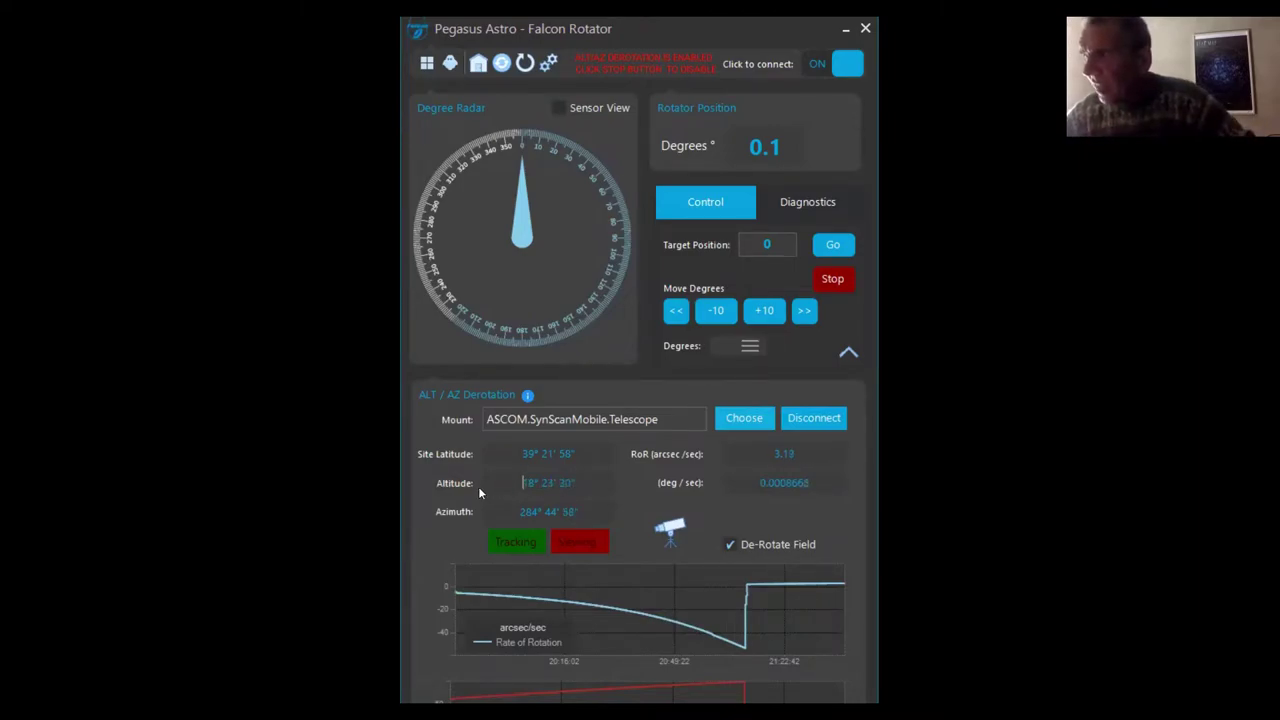
{"action": "left_click_drag", "start_coordinate": [522, 453], "coordinate": [576, 453]}
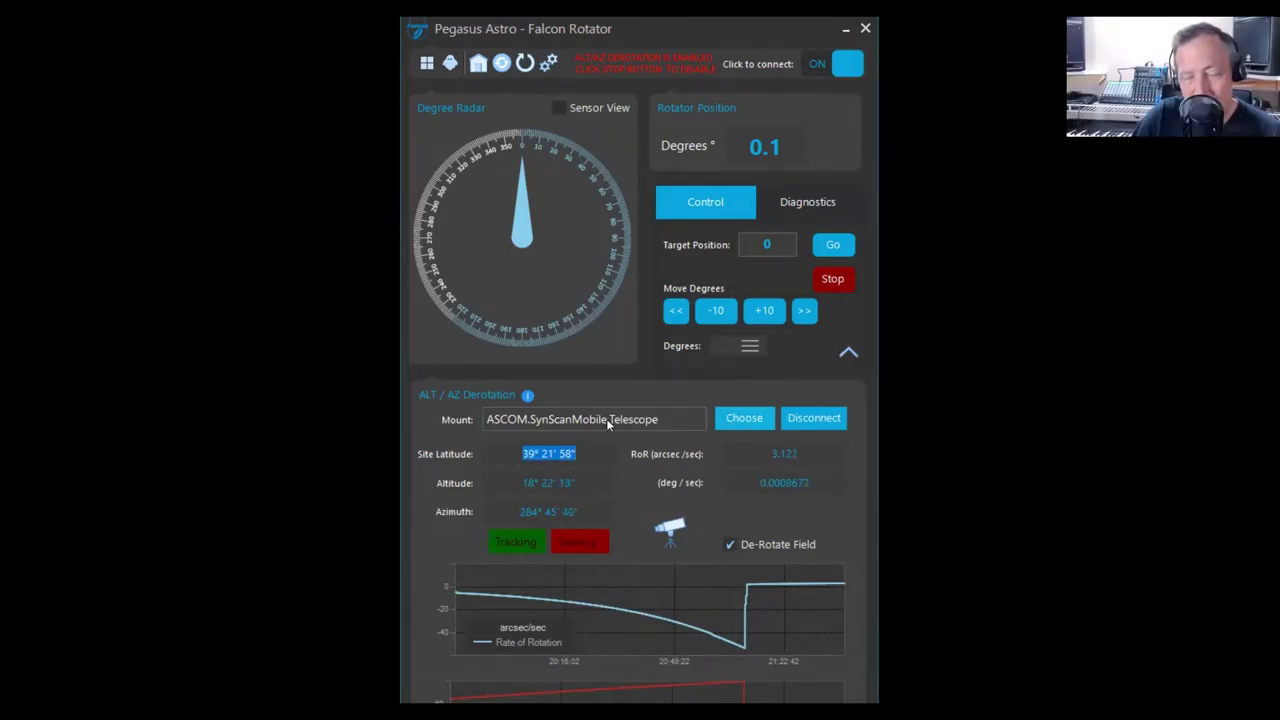
{"action": "left_click_drag", "start_coordinate": [522, 483], "coordinate": [570, 488]}
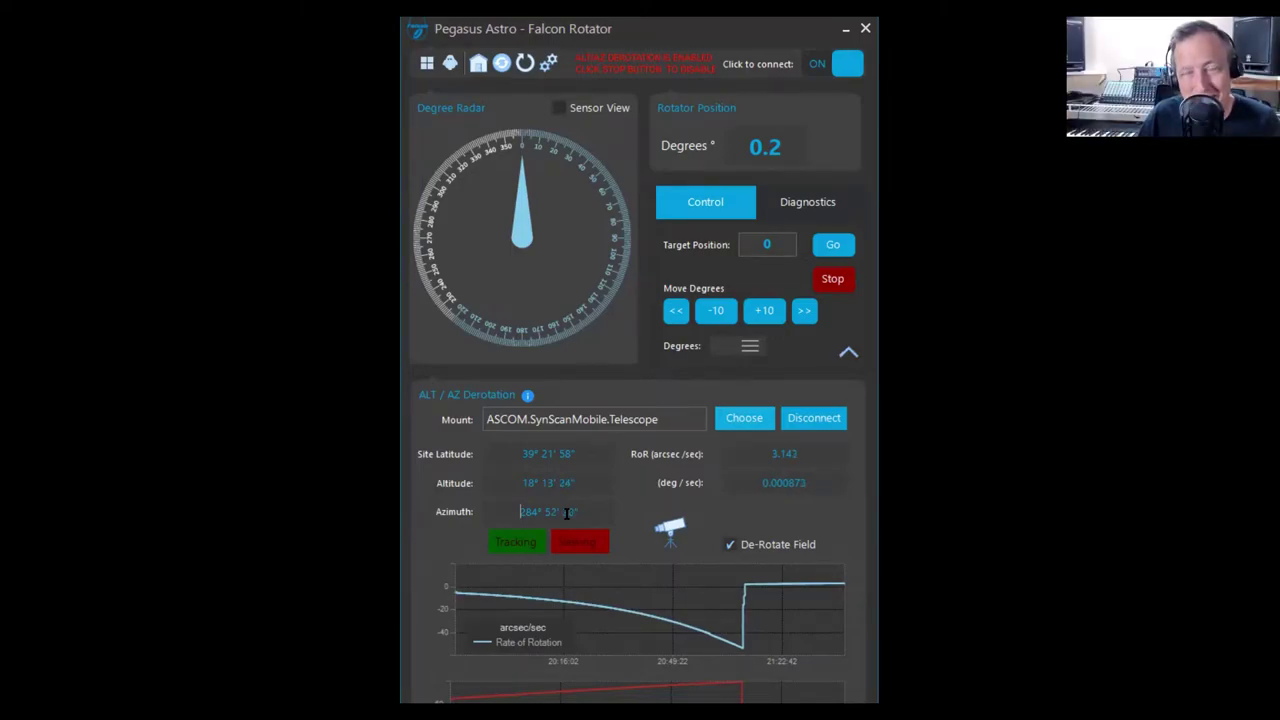
{"action": "key", "text": "Tab"}
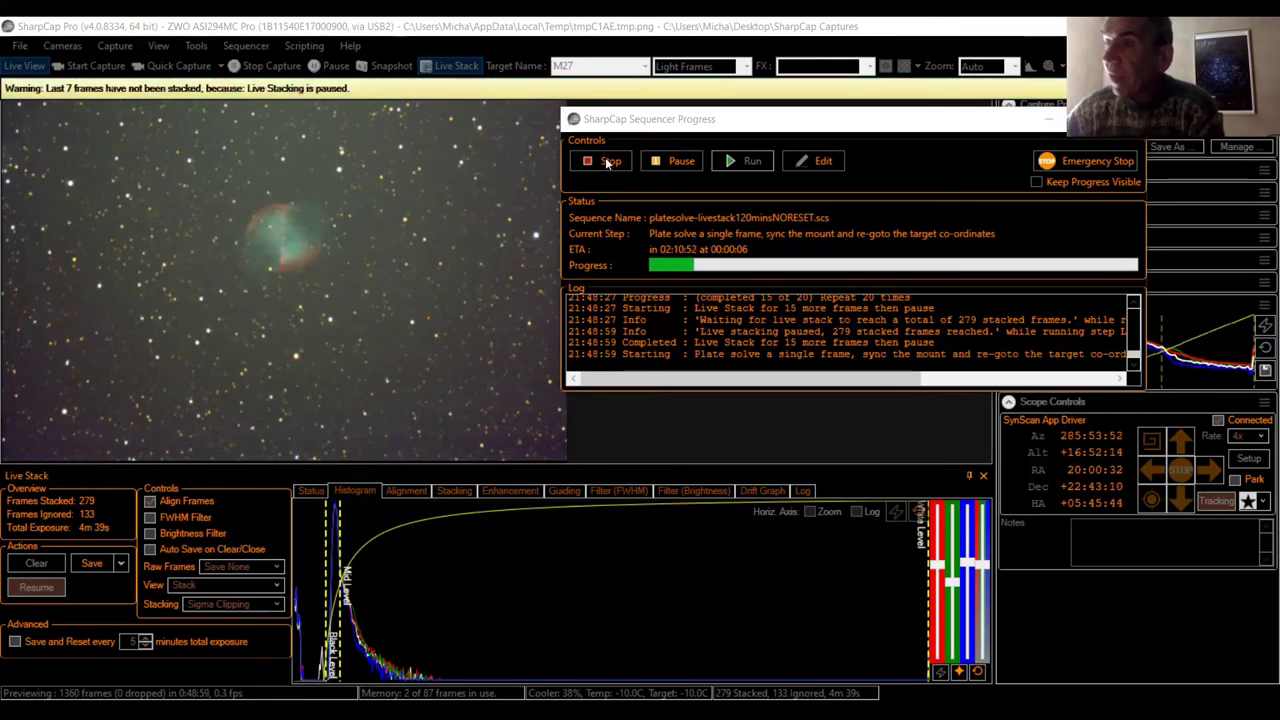
- Save the stack as raw 32-bit FITS, with adjustments, and as seen, then rerun the sequence
{"action": "left_click", "coordinate": [121, 565]}
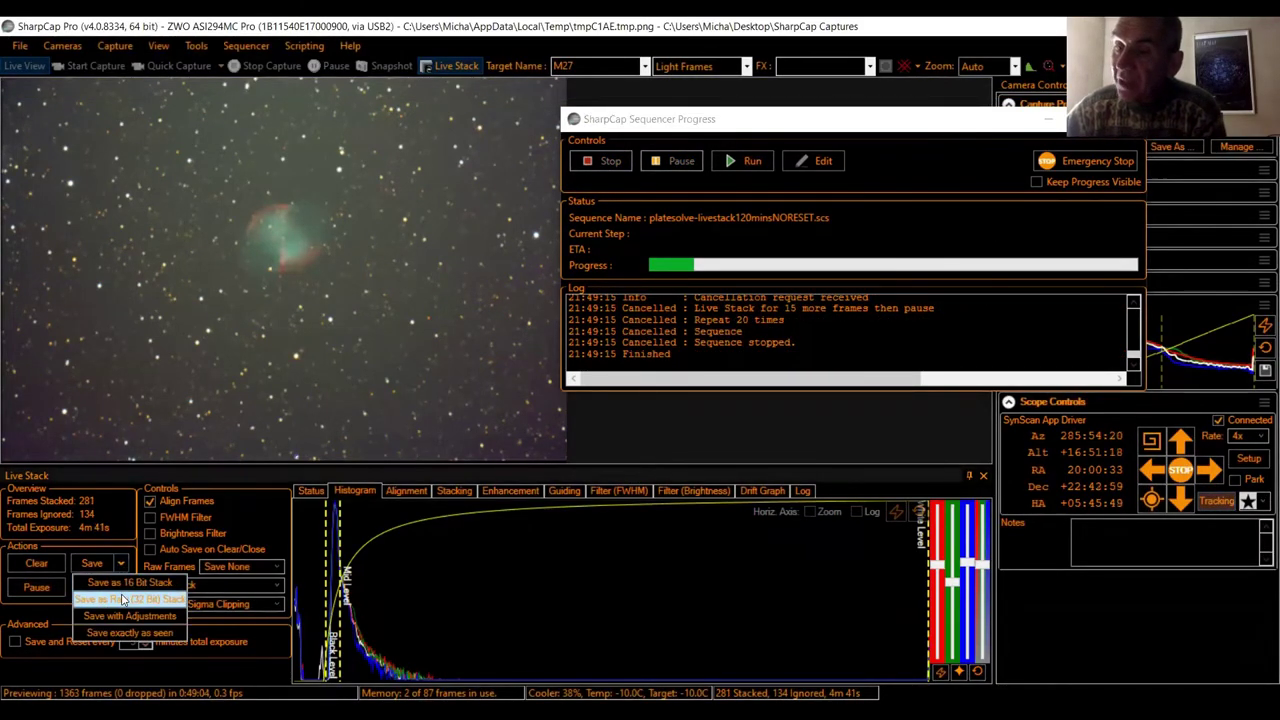
{"action": "left_click", "coordinate": [130, 599]}
{"action": "left_click", "coordinate": [120, 565]}
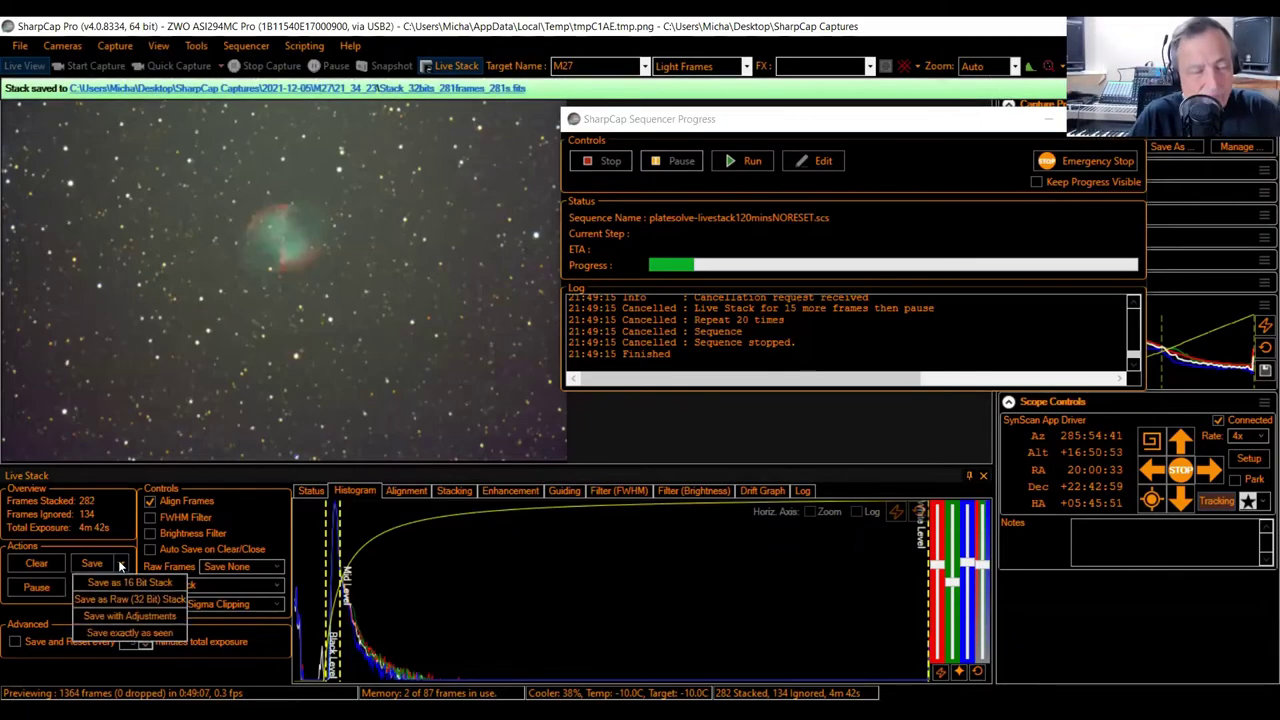
{"action": "left_click", "coordinate": [120, 615]}
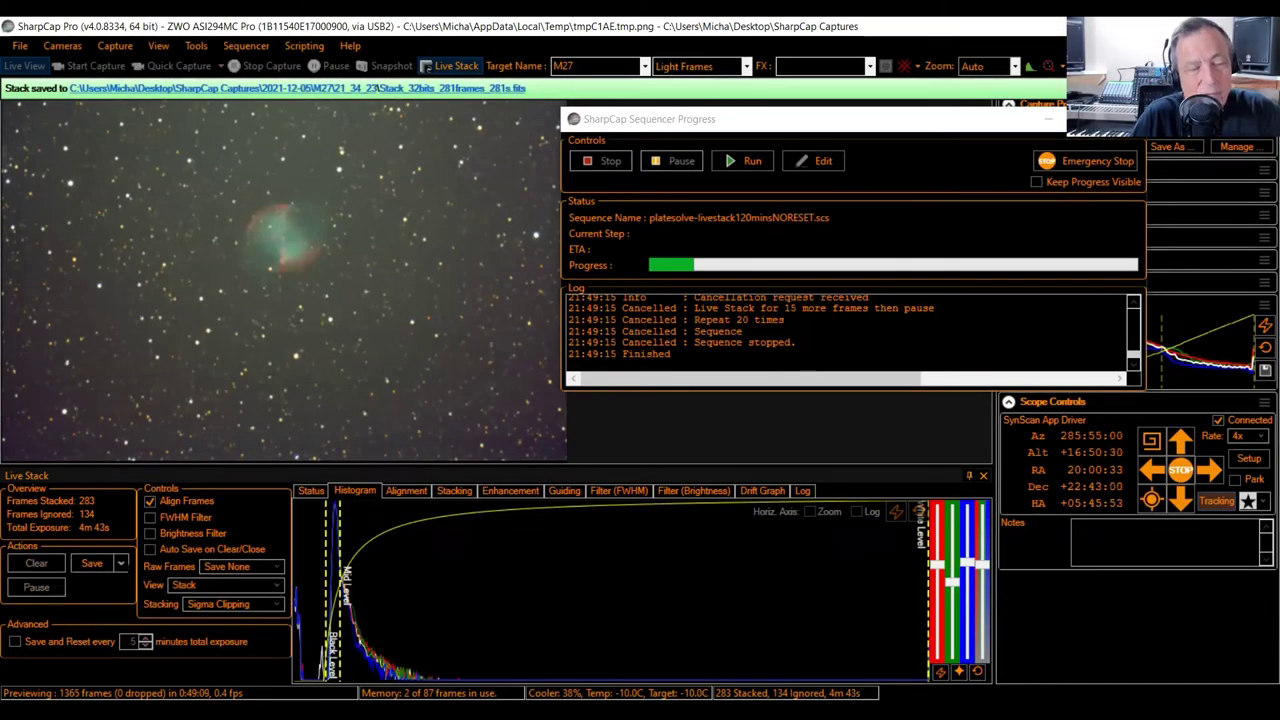
{"action": "left_click", "coordinate": [121, 564]}
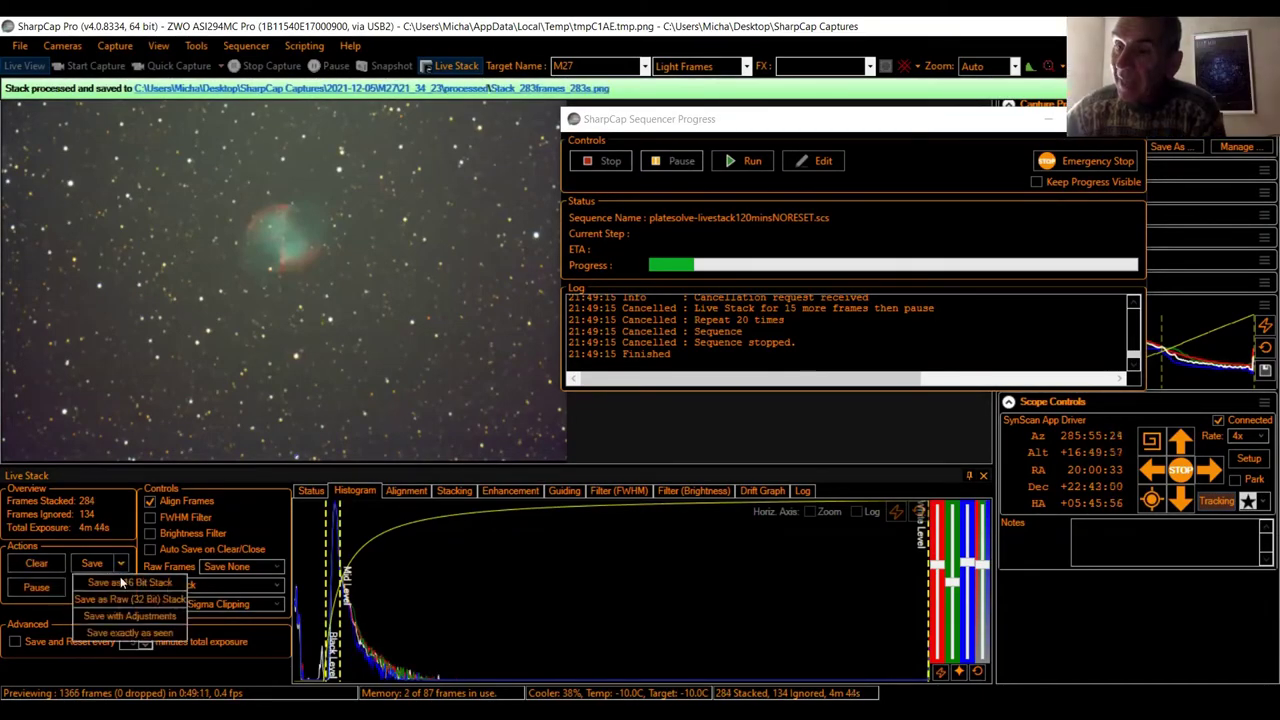
{"action": "left_click", "coordinate": [122, 640]}
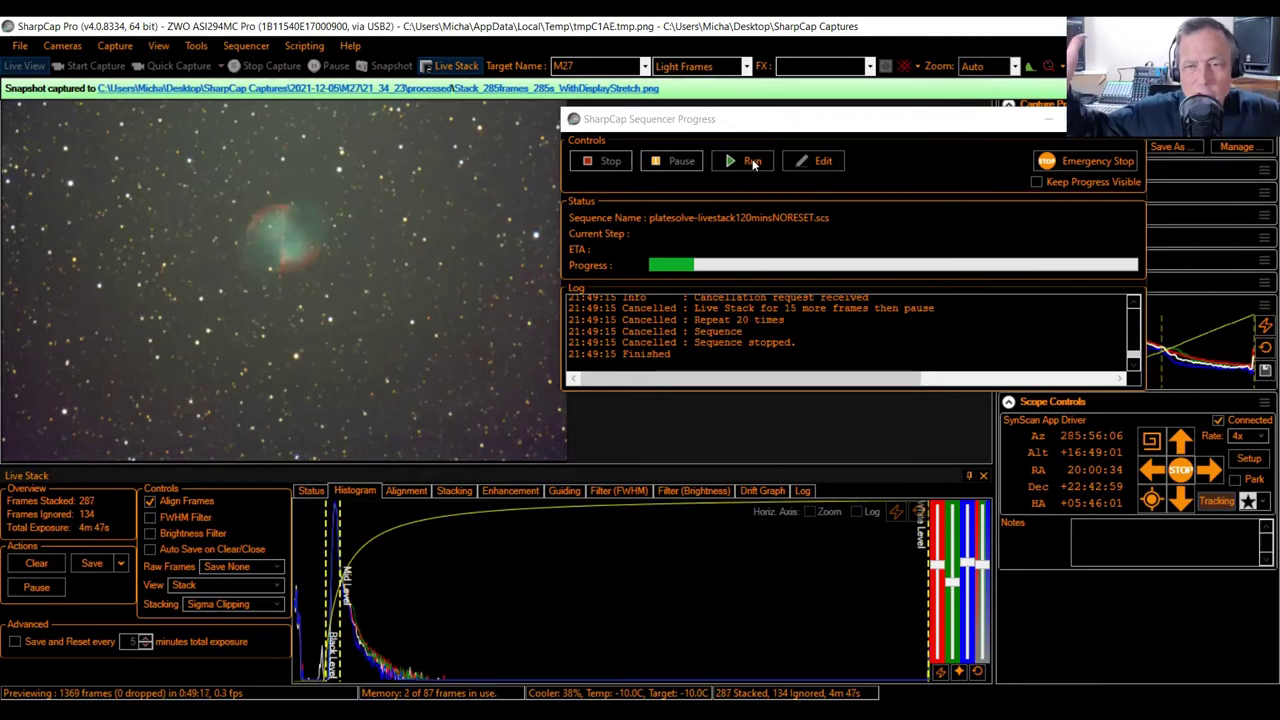
{"action": "left_click", "coordinate": [750, 163]}
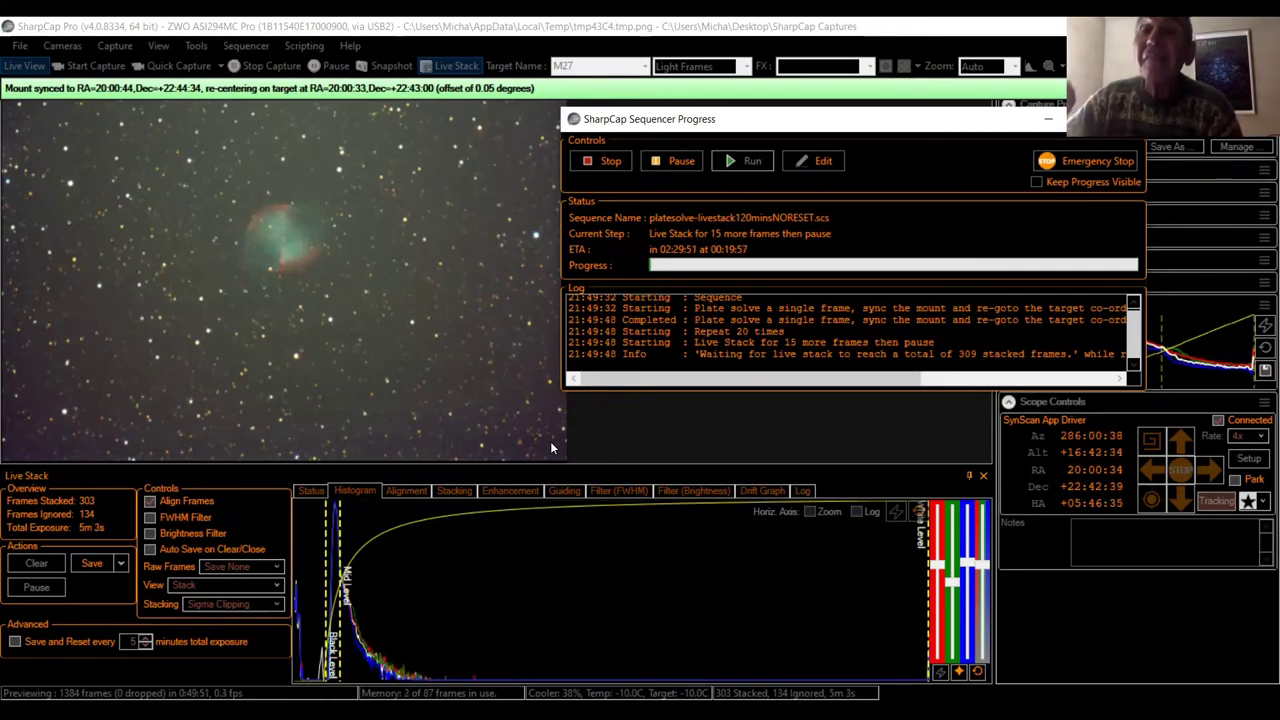
{"action": "left_click", "coordinate": [625, 162]}
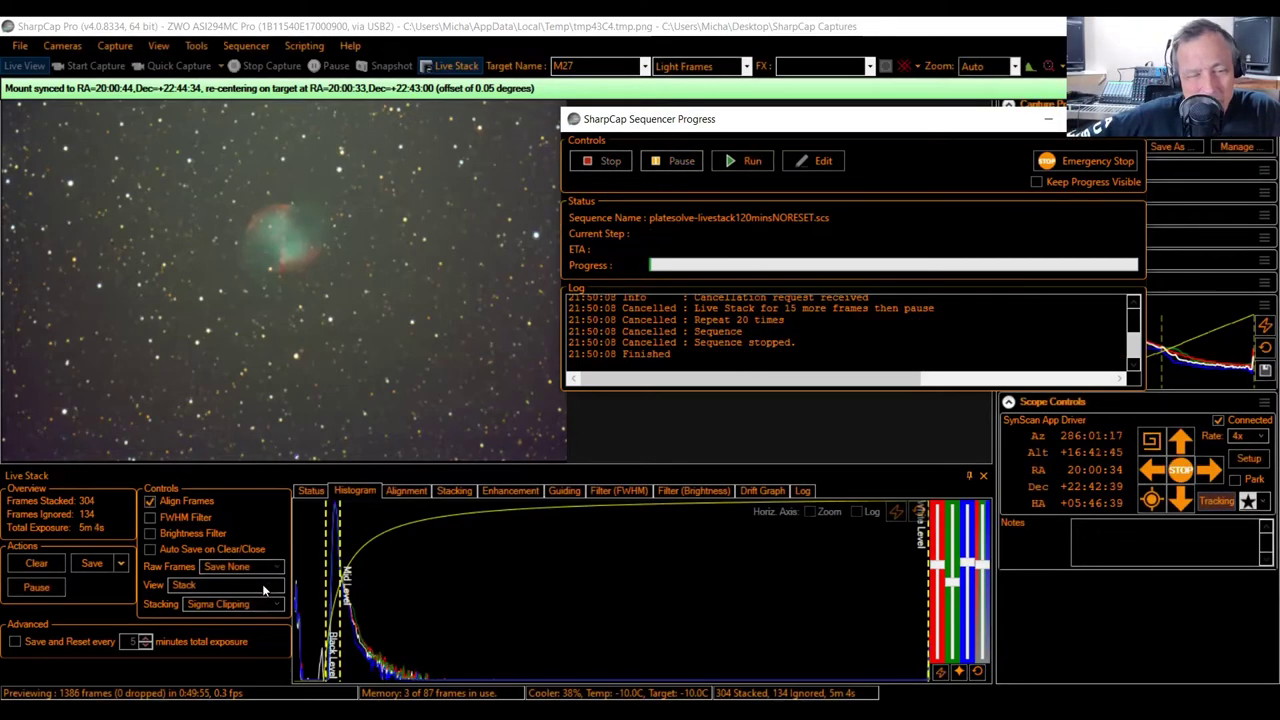
{"action": "left_click", "coordinate": [266, 586]}
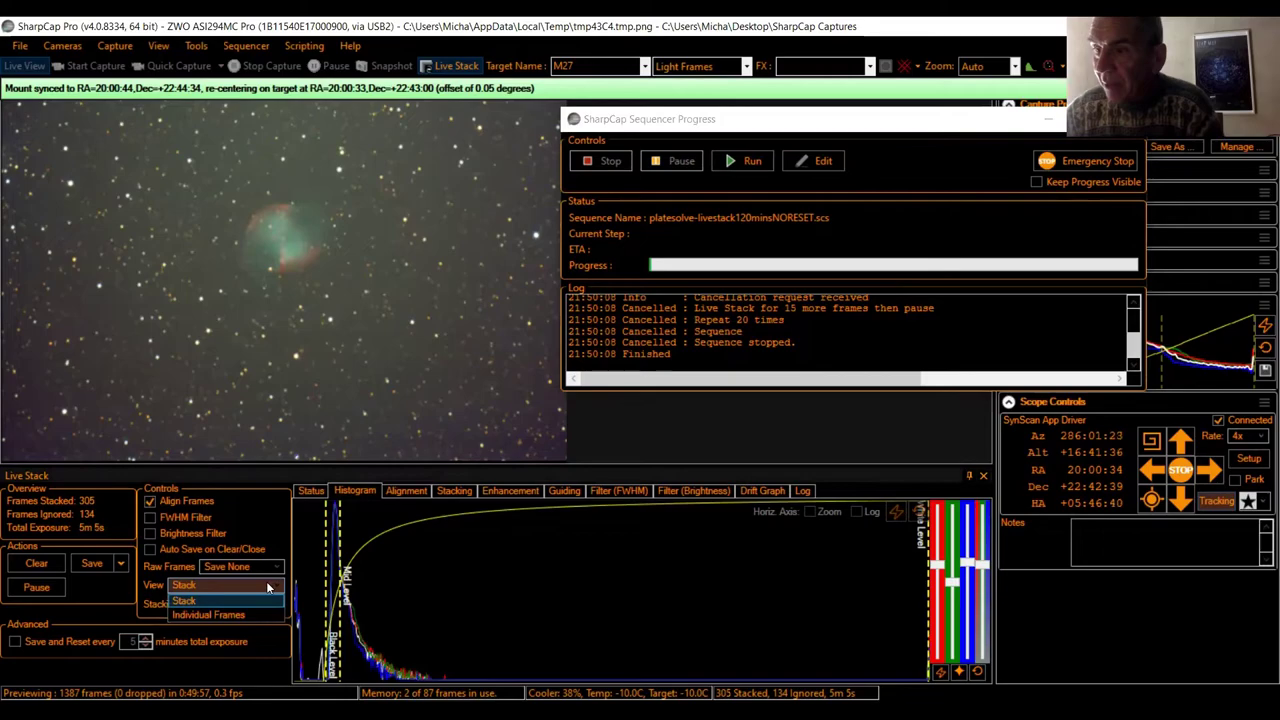
{"action": "left_click", "coordinate": [150, 590]}
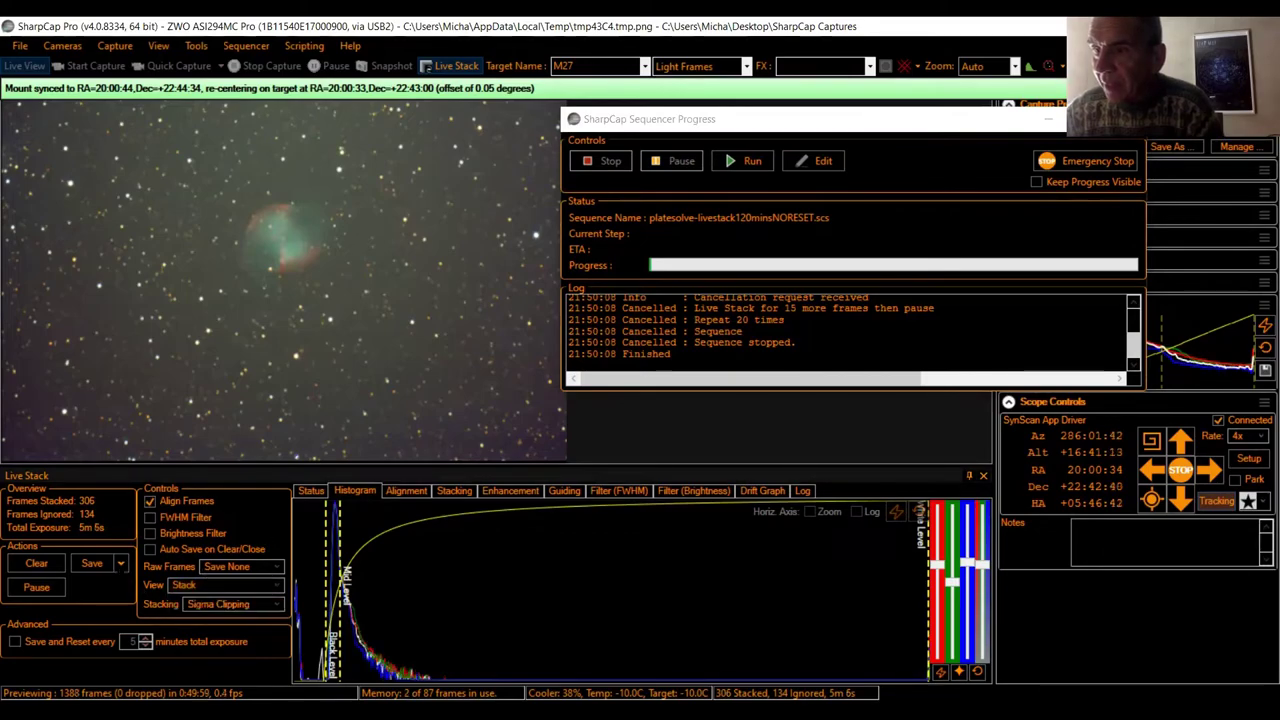
{"action": "left_click", "coordinate": [120, 564]}
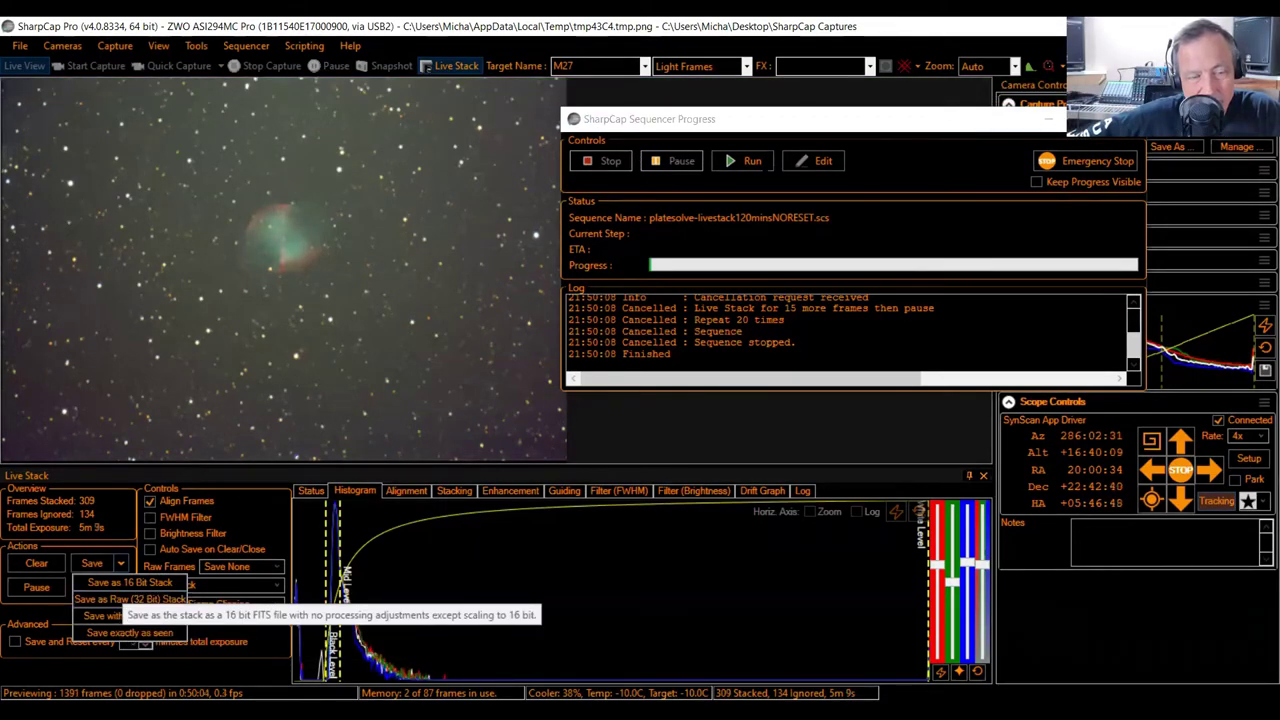
{"action": "left_click", "coordinate": [752, 162]}
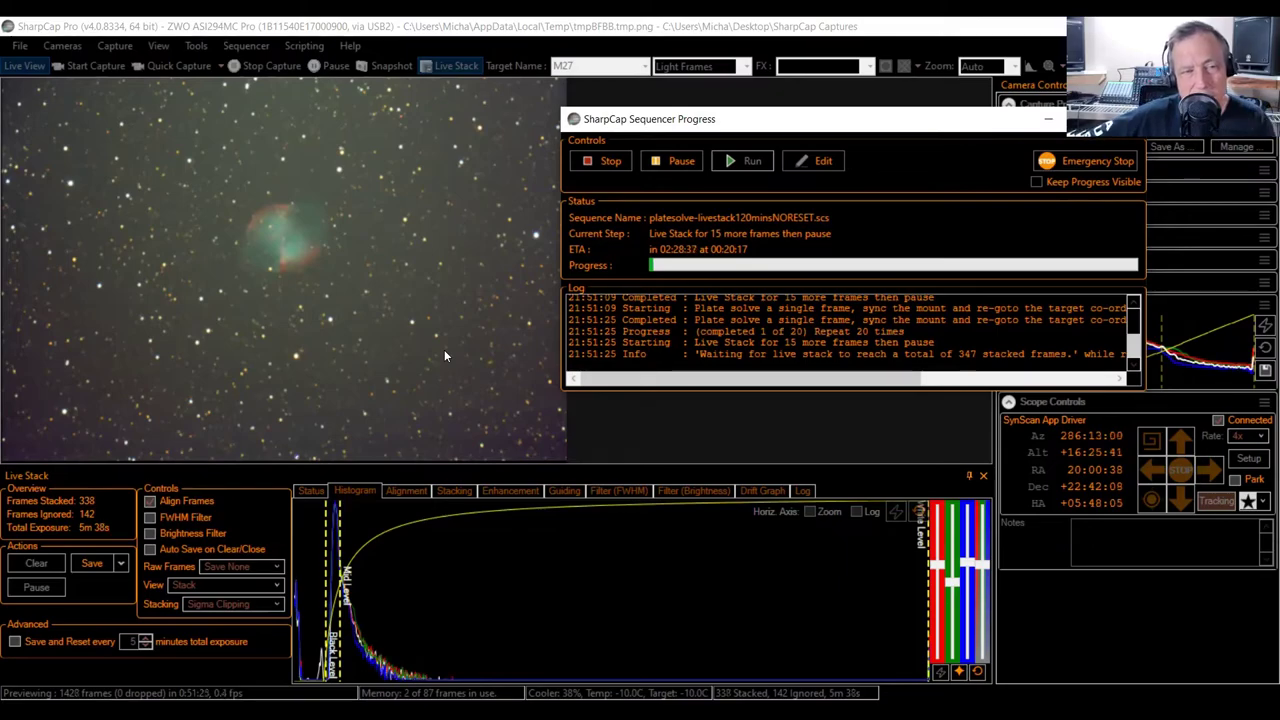
- Stop the plate-solve sequence and strengthen the display stretch to brighten the M27 nebula
{"action": "left_click", "coordinate": [613, 160]}
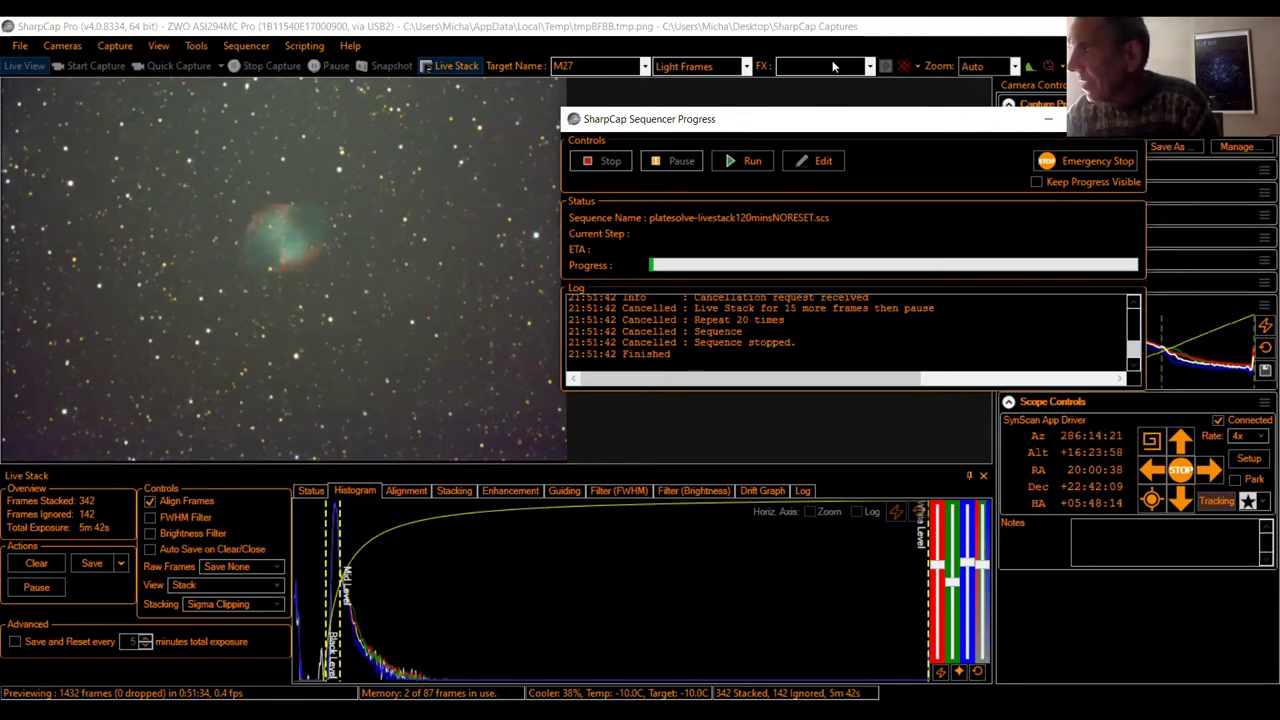
{"action": "left_click_drag", "start_coordinate": [833, 119], "coordinate": [695, 64]}
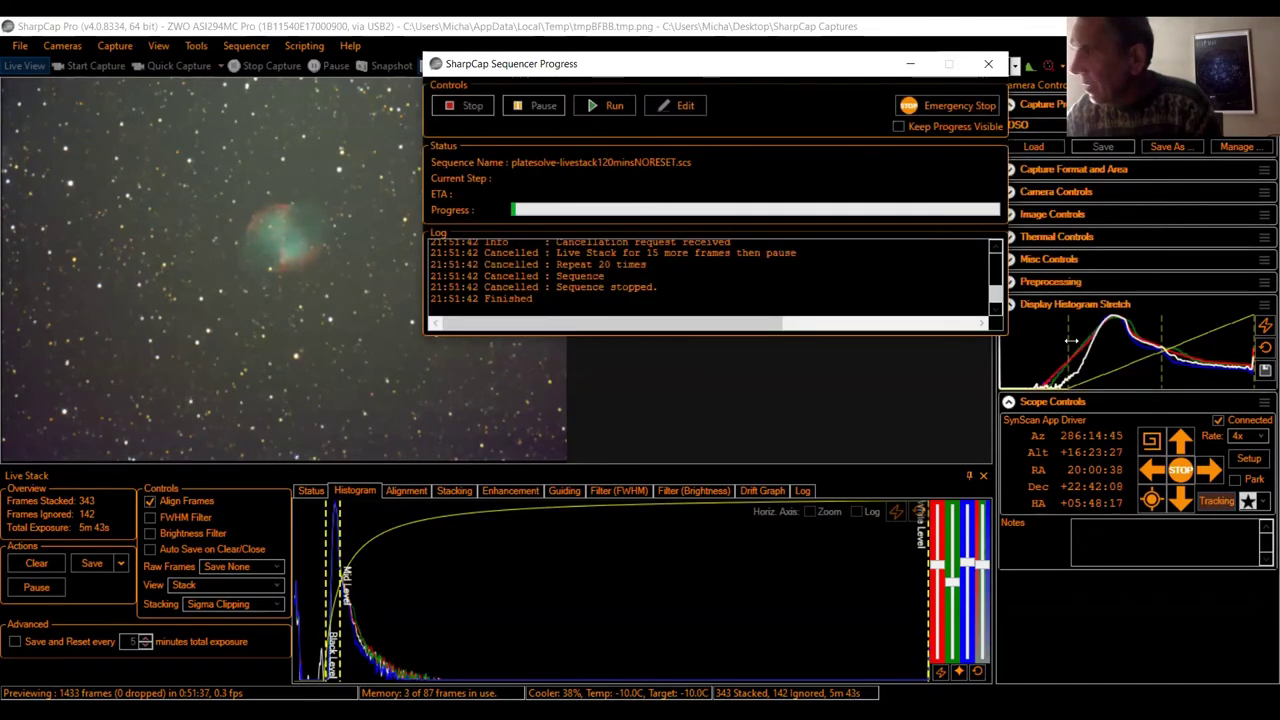
{"action": "left_click_drag", "start_coordinate": [1072, 341], "coordinate": [1090, 343]}
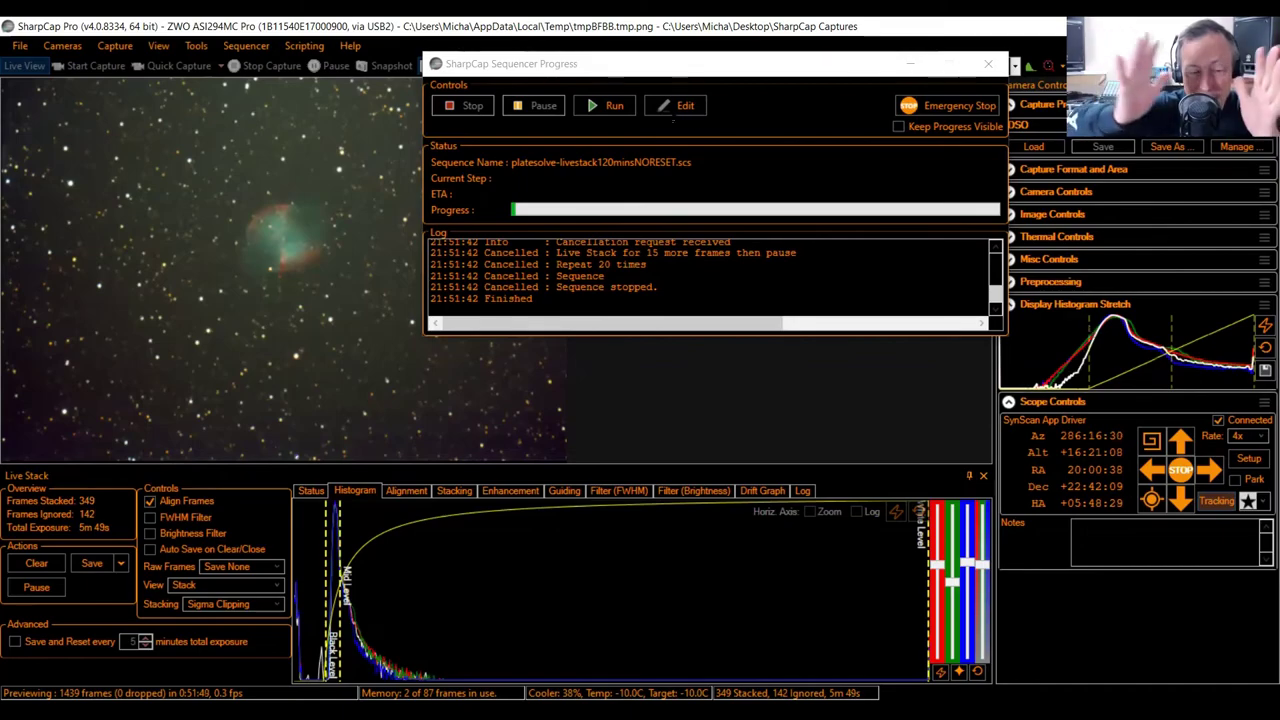
- Restart the plate-solve sequence, cancel it, then start the plate-solve and live-stack sequence again
{"action": "left_click", "coordinate": [614, 106]}
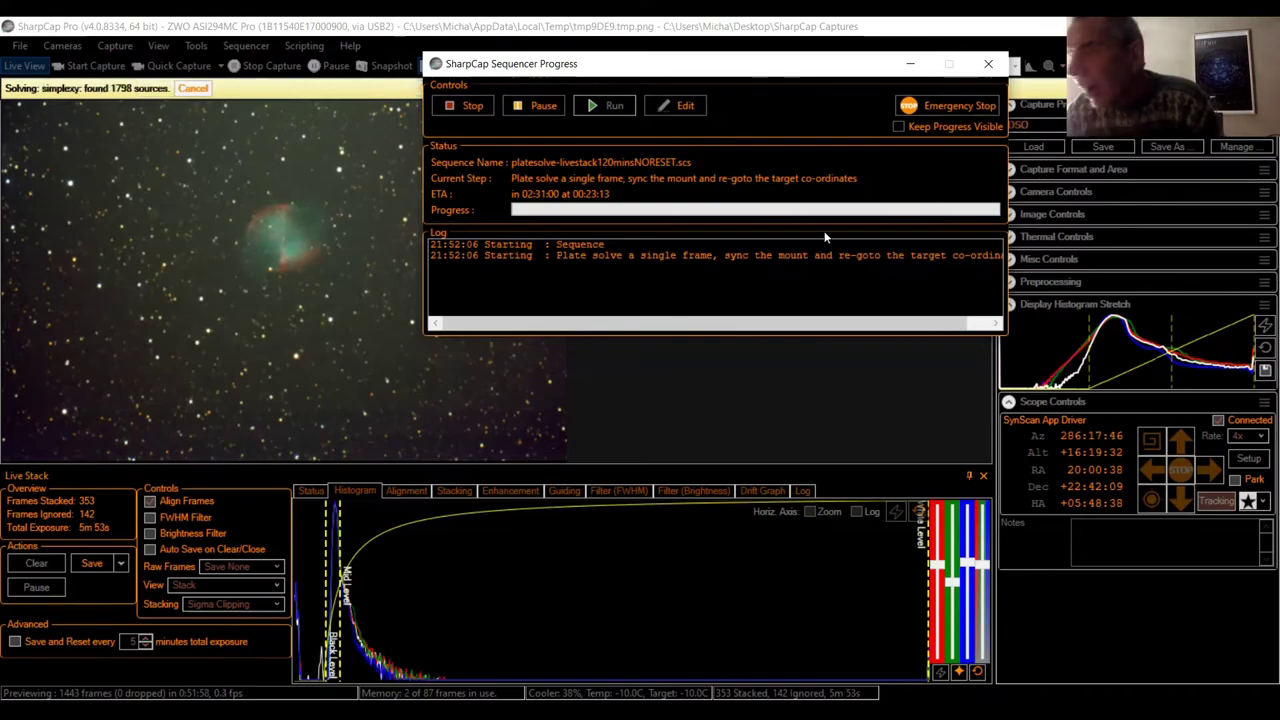
{"action": "left_click", "coordinate": [469, 106]}
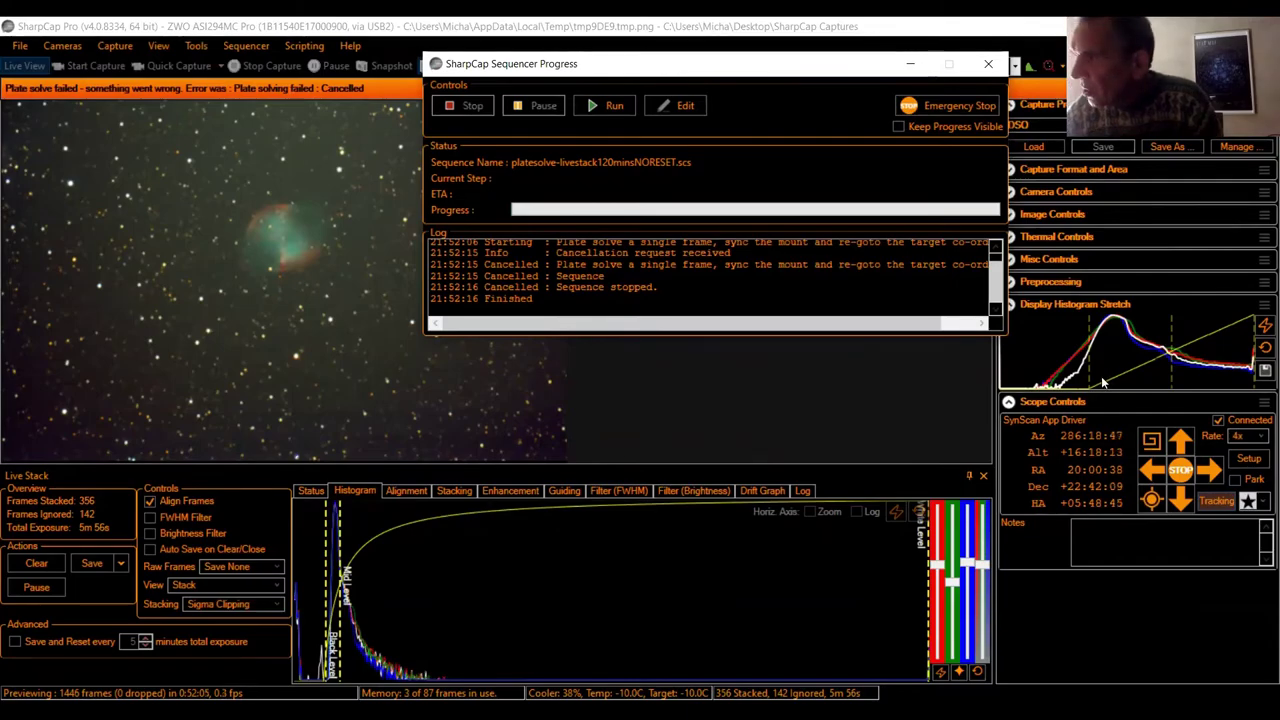
{"action": "left_click", "coordinate": [325, 566]}
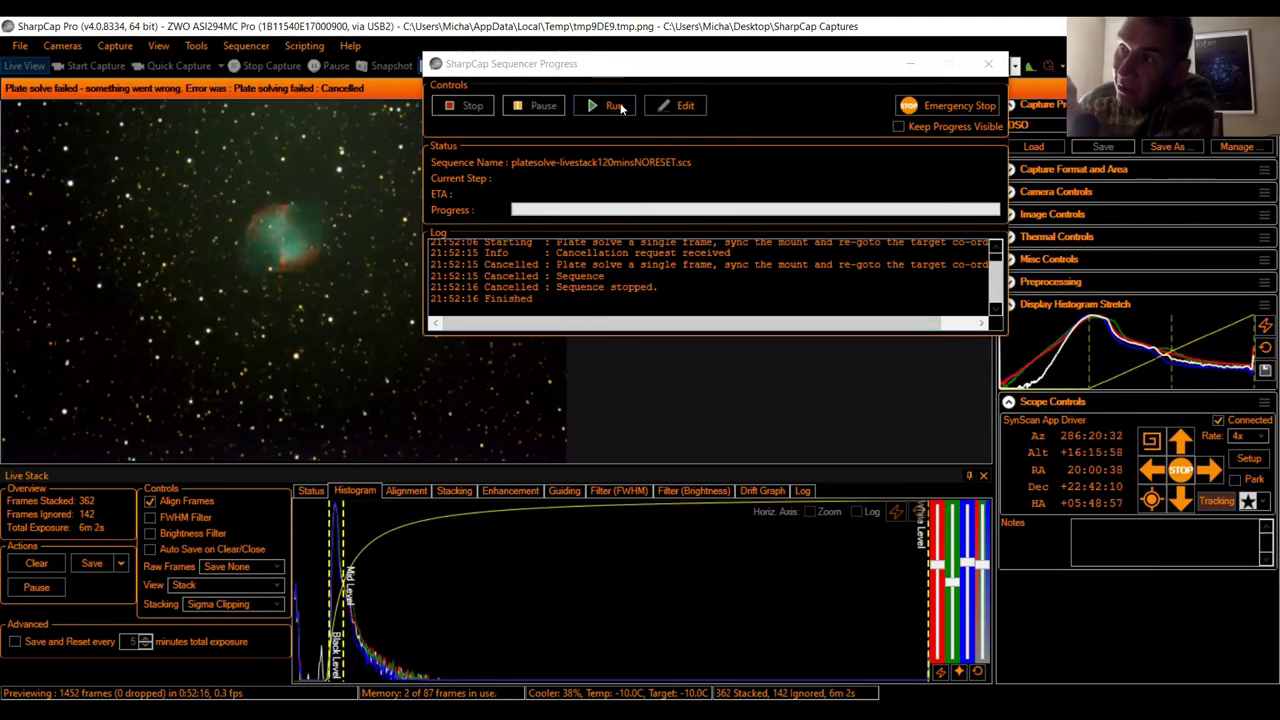
{"action": "left_click", "coordinate": [614, 106]}
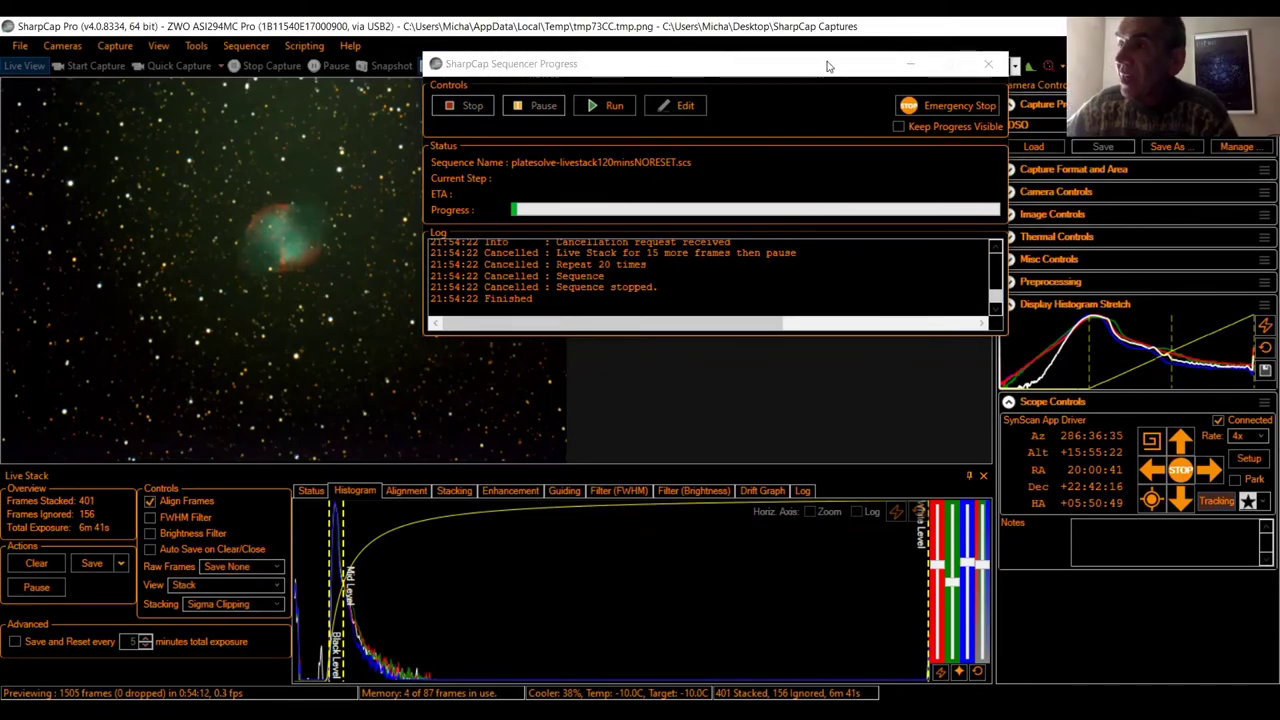
- Move the progress window aside and raise the histogram mid level to darken M27
{"action": "left_click_drag", "start_coordinate": [600, 63], "coordinate": [830, 71]}
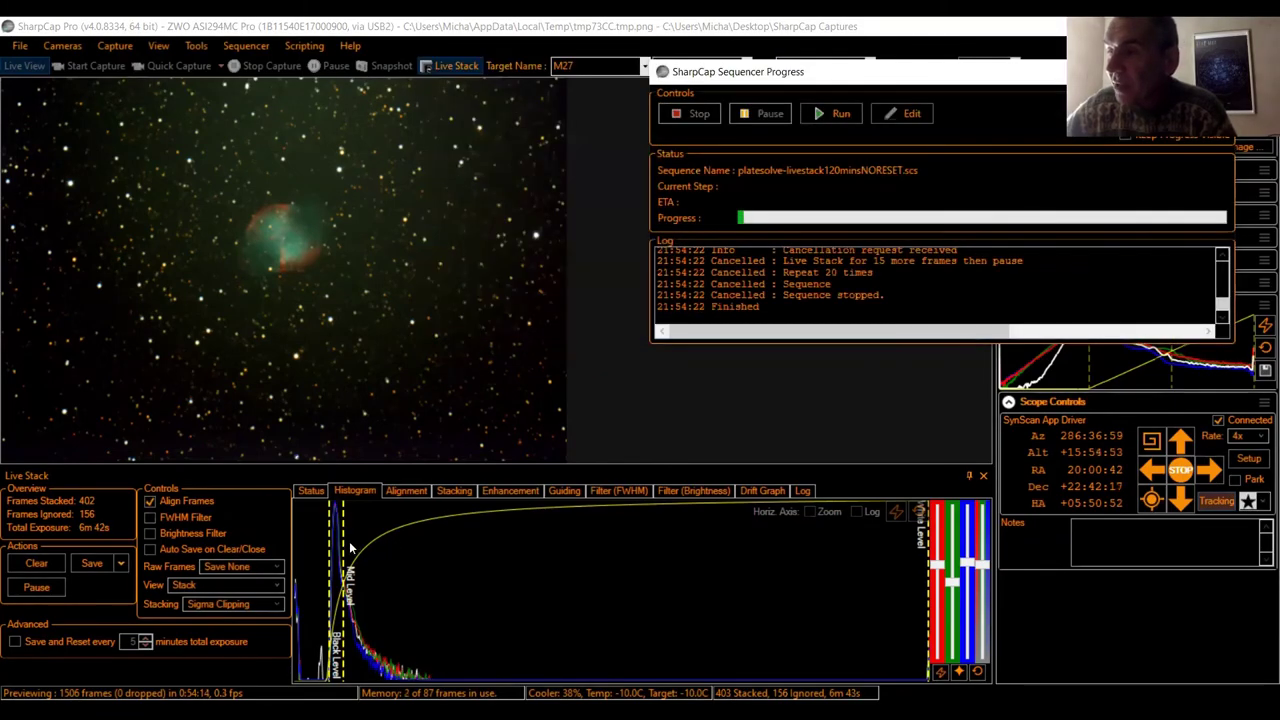
{"action": "left_click_drag", "start_coordinate": [343, 550], "coordinate": [349, 551]}
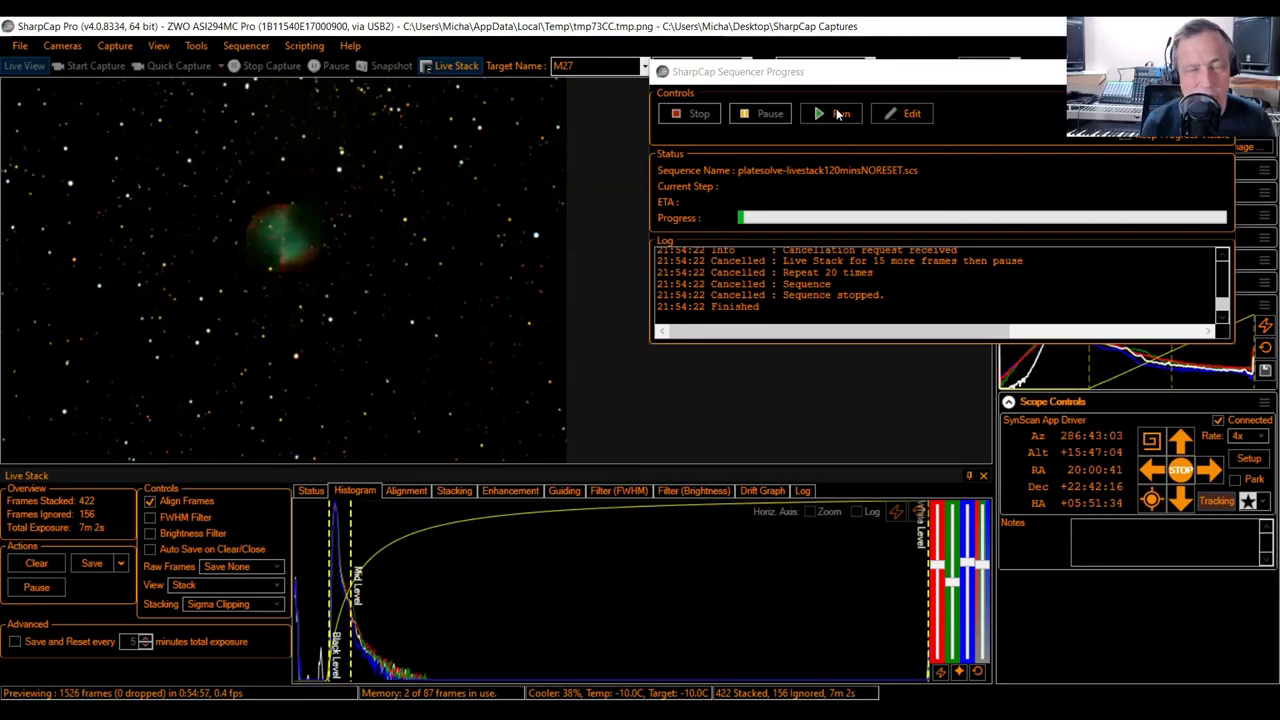
- Rerun the plate-solve and live-stack sequence so M27 stacking resumes
{"action": "left_click", "coordinate": [765, 293]}
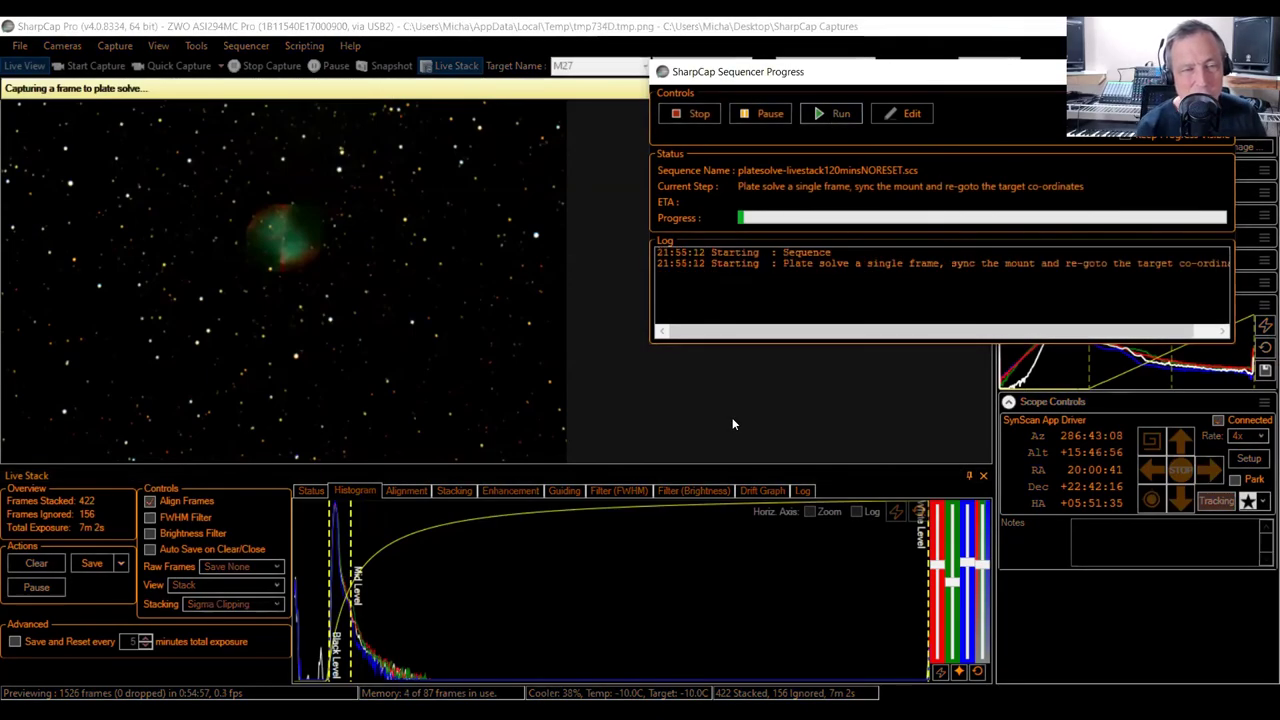